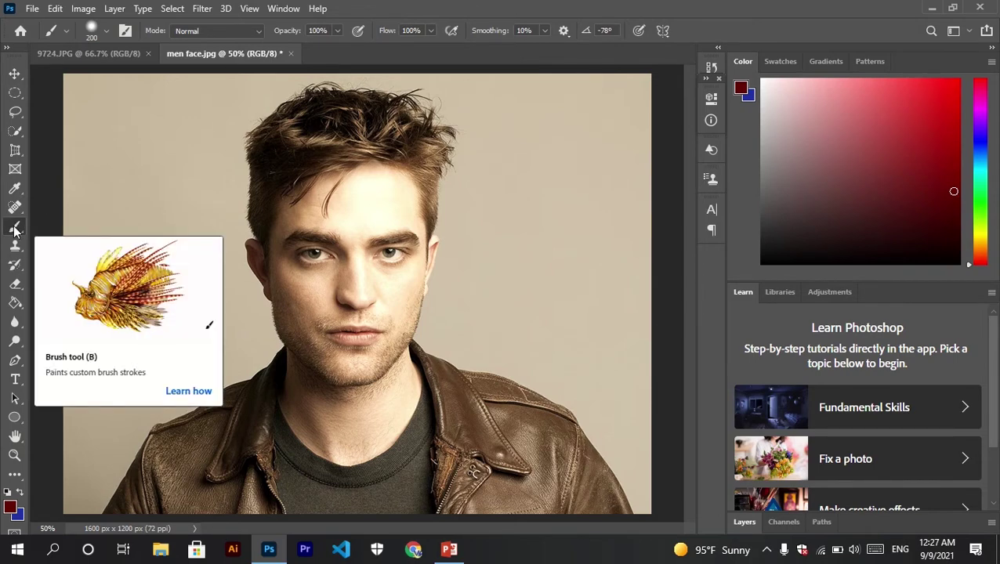
# Try painting dark red over the background beside the man with the Brush tool at size 200.
pyautogui.rightClick(14, 229)
pyautogui.click(55, 229)
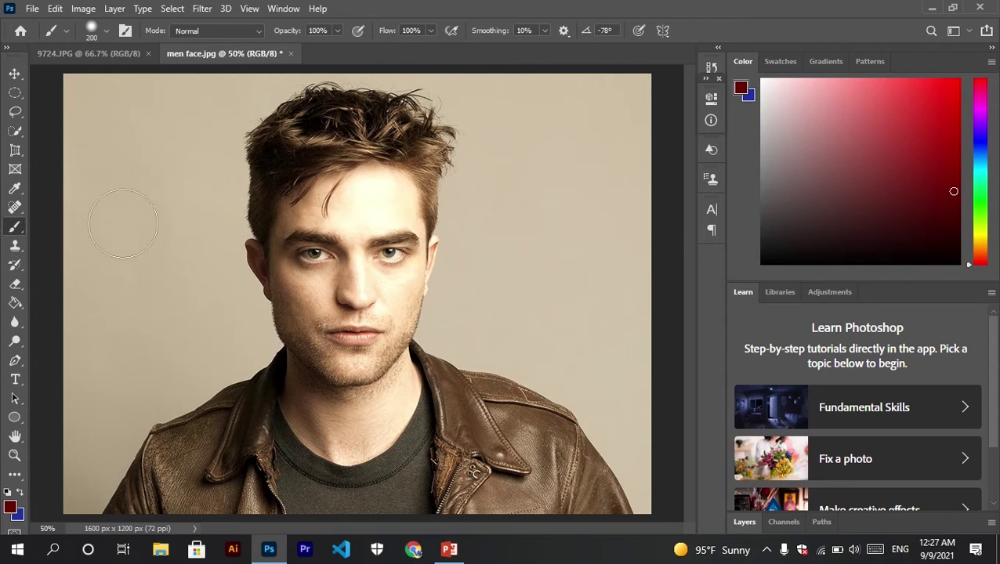
pyautogui.moveTo(184, 269); pyautogui.dragTo(72, 116)
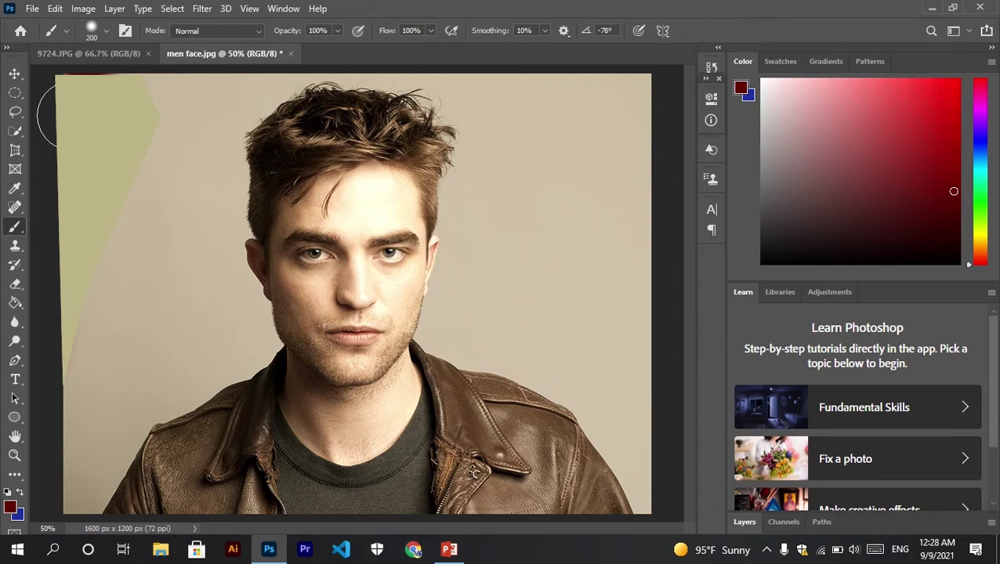
pyautogui.moveTo(391, 10)
pyautogui.click(398, 29)
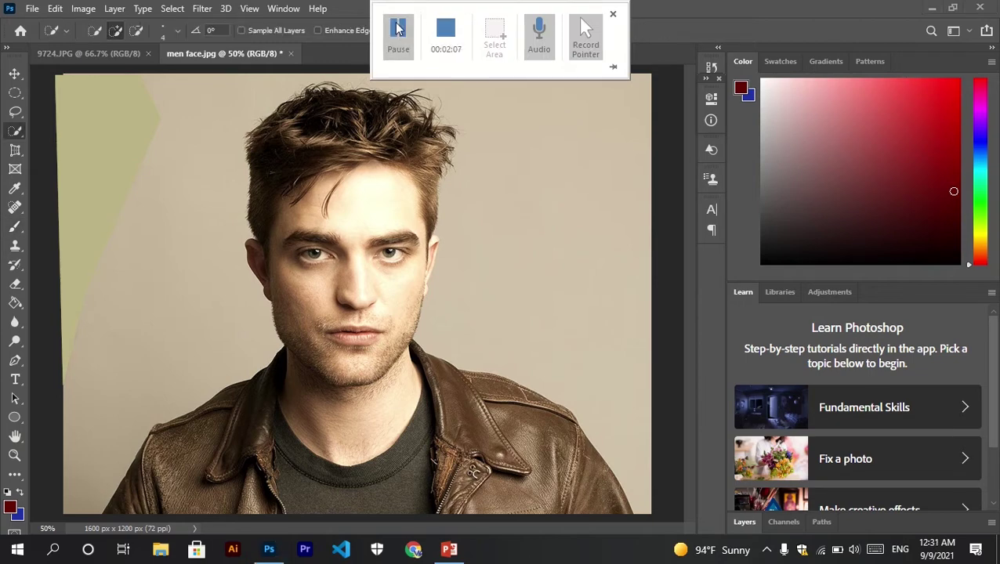
# Select the entire beige background around the man with the Quick Selection tool and check the selection edge along the face.
pyautogui.rightClick(14, 131)
pyautogui.click(64, 151)
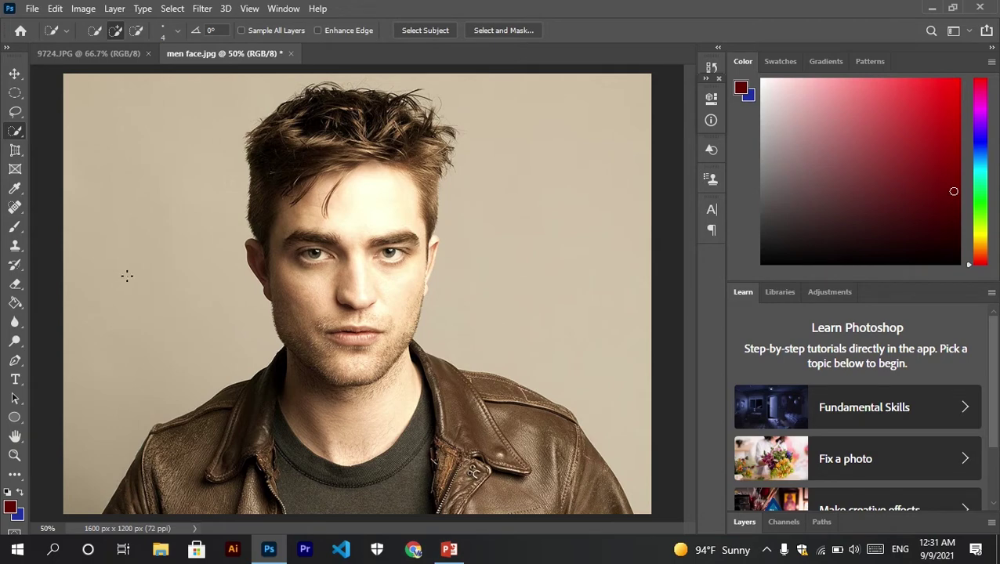
pyautogui.click(145, 215)
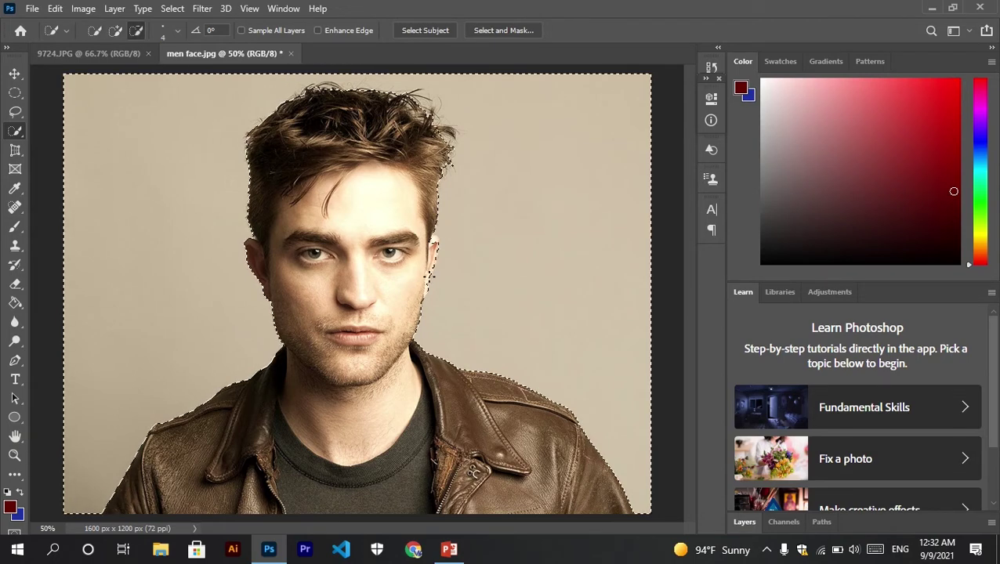
pyautogui.hotkey('ctrl', '+')
pyautogui.hotkey('ctrl', '+')
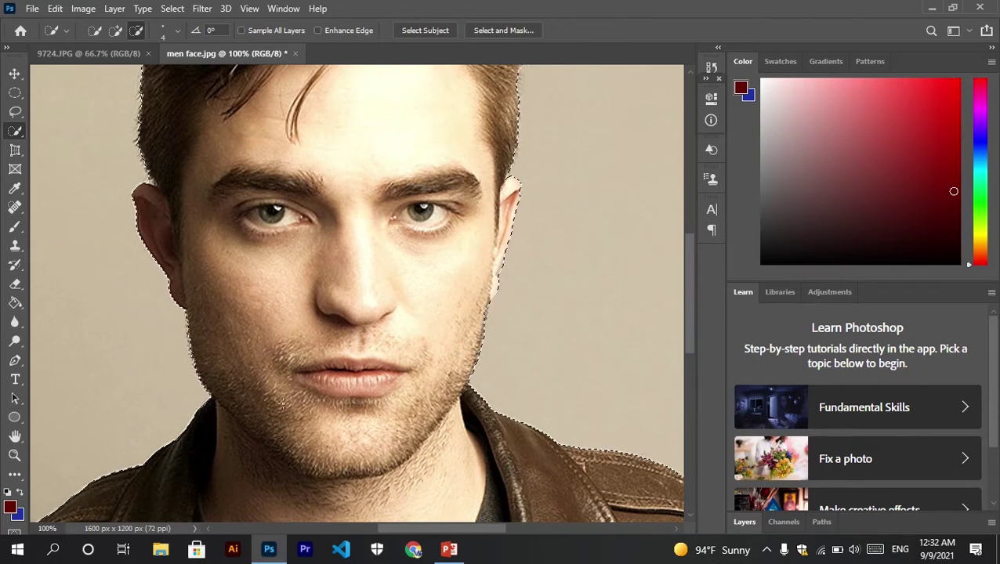
pyautogui.hotkey('ctrl', '-')
pyautogui.hotkey('ctrl', '-')
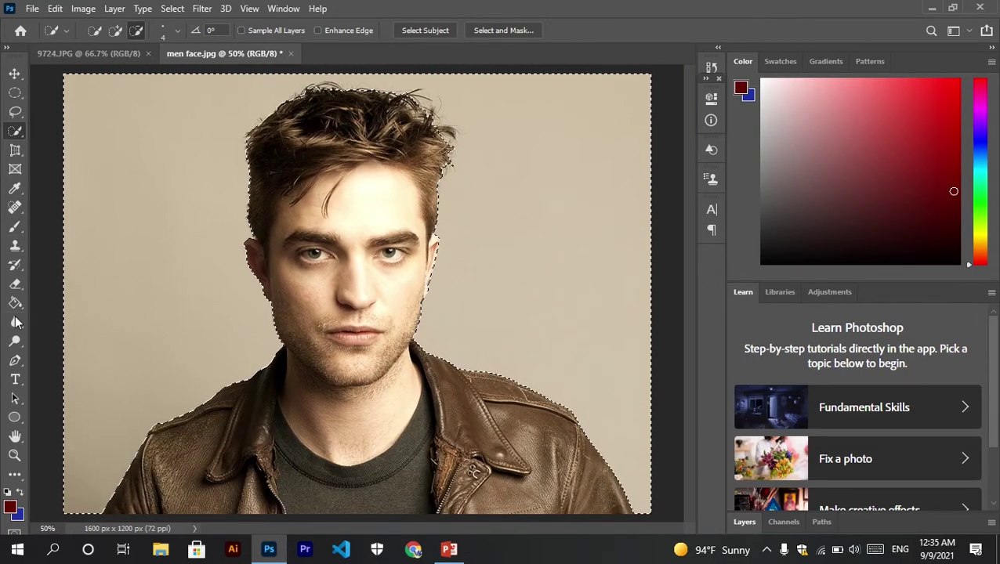
# Paint the selected background dark red with the Brush tool enlarged to size 500, and deselect it.
pyautogui.click(15, 245)
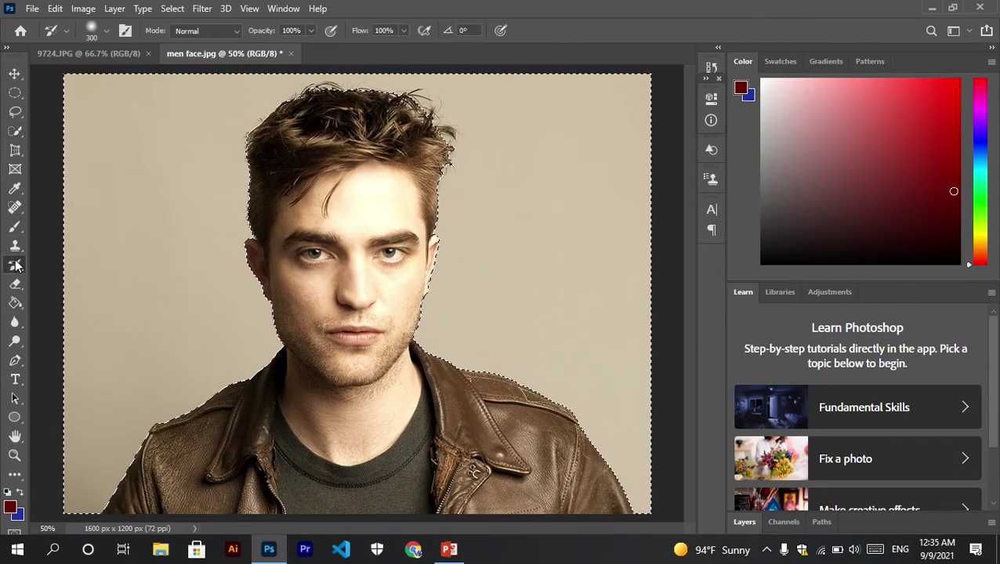
pyautogui.click(15, 226)
pyautogui.moveTo(70, 482)
pyautogui.mouseDown()
pyautogui.moveTo(223, 334)
pyautogui.moveTo(245, 290)
pyautogui.moveTo(213, 106)
pyautogui.mouseUp()
pyautogui.moveTo(325, 2); pyautogui.dragTo(241, 111)
pyautogui.press(']')
pyautogui.press(']')
pyautogui.press(']')
pyautogui.press(']')
pyautogui.moveTo(59, 423)
pyautogui.mouseDown()
pyautogui.moveTo(93, 388)
pyautogui.moveTo(136, 49)
pyautogui.moveTo(91, 93)
pyautogui.moveTo(408, 140)
pyautogui.moveTo(463, 231)
pyautogui.moveTo(334, 453)
pyautogui.moveTo(596, 364)
pyautogui.moveTo(621, 466)
pyautogui.mouseUp()
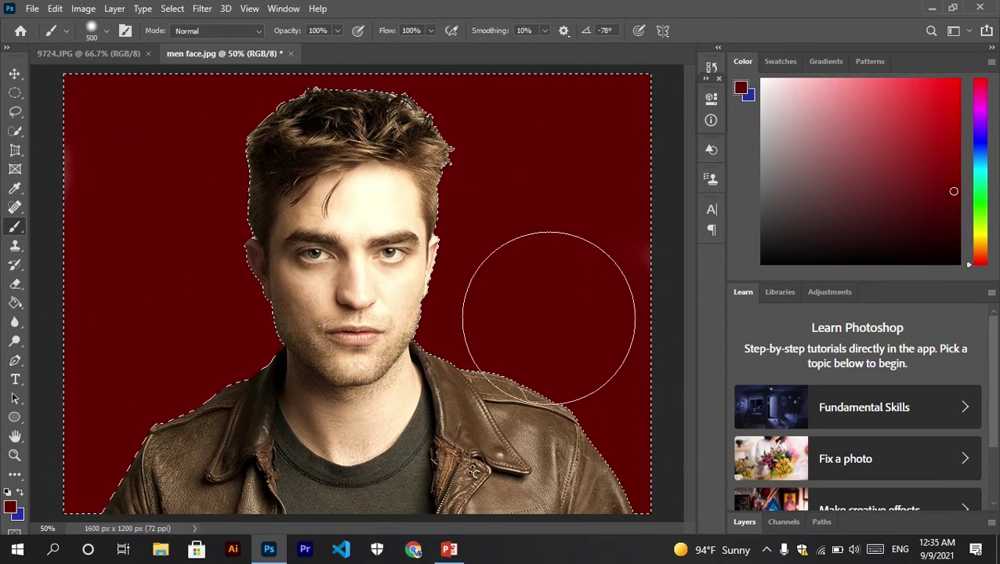
pyautogui.click(14, 74)
pyautogui.hotkey('ctrl', 'd')
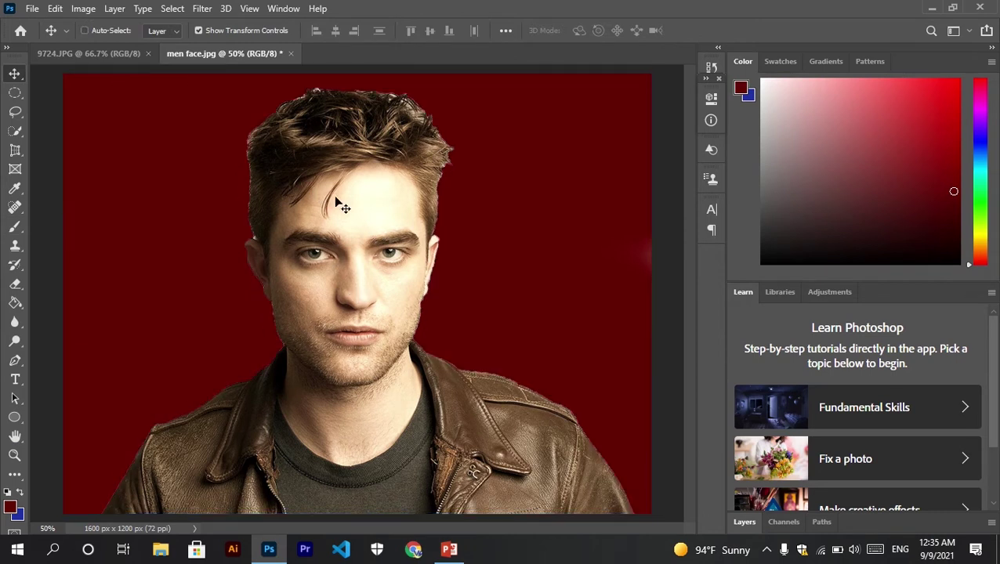
pyautogui.moveTo(403, 35)
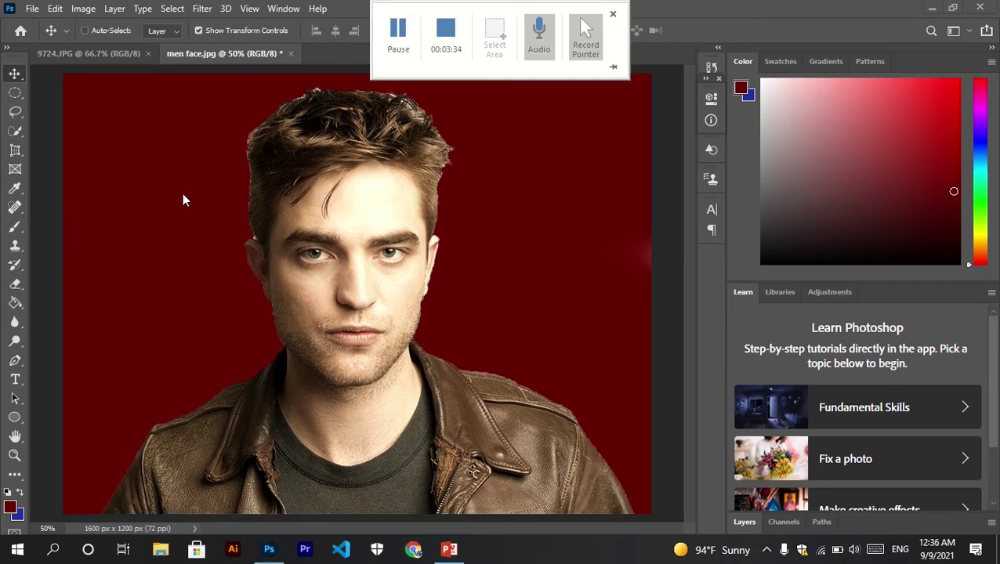
pyautogui.click(14, 228)
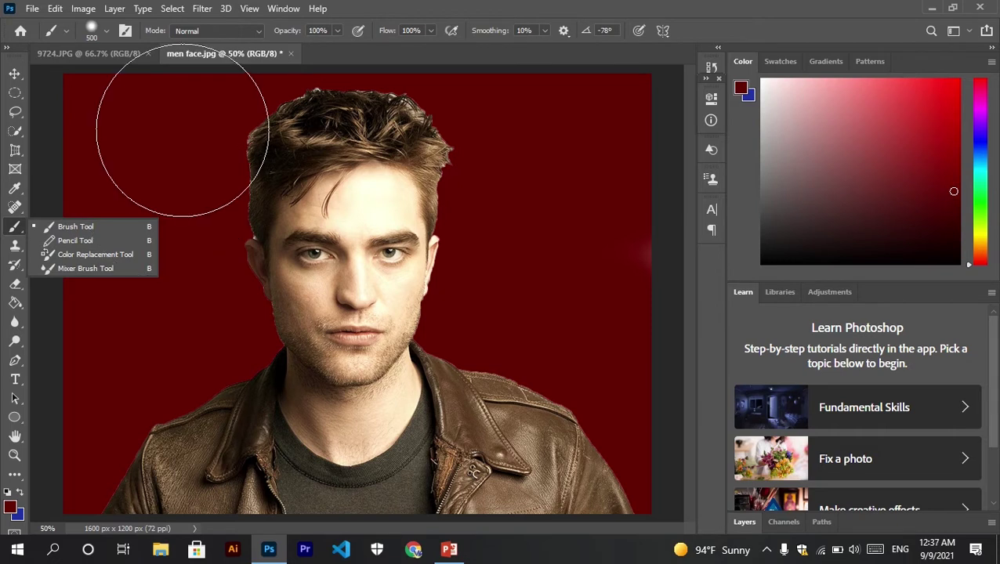
pyautogui.click(74, 242)
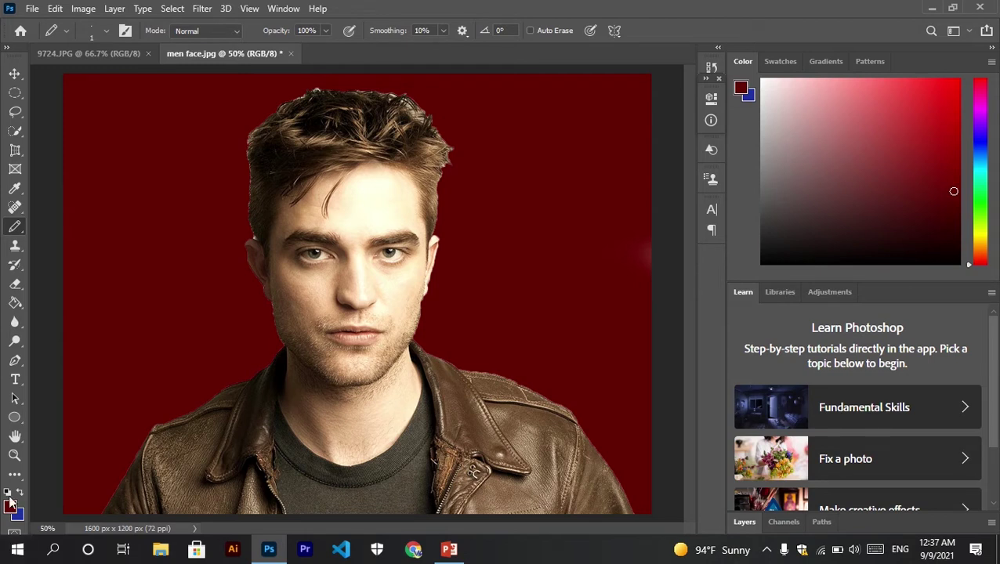
pyautogui.rightClick(13, 229)
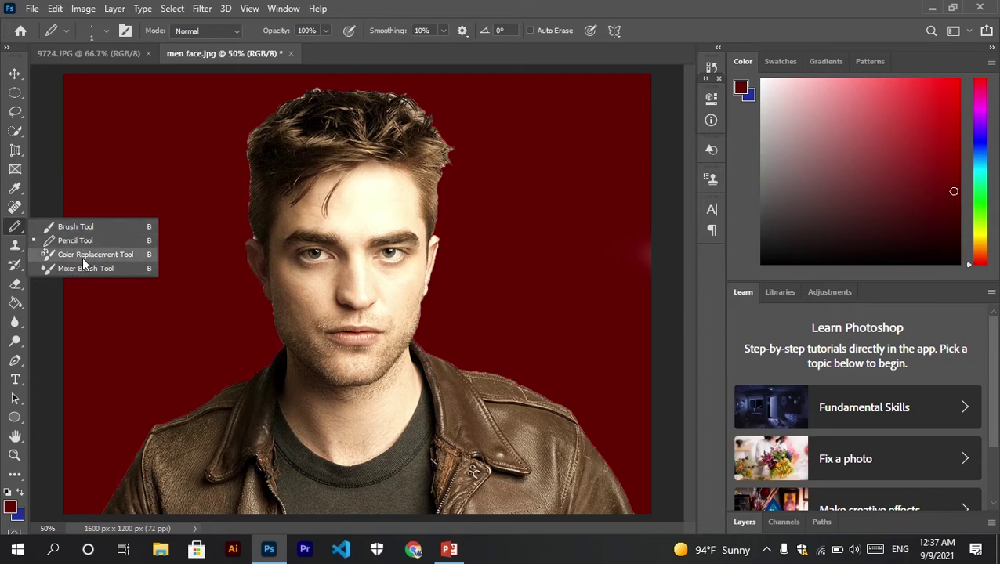
# Restore the original beige background over the dark red paint with the History Brush enlarged to size 700.
pyautogui.click(19, 271)
pyautogui.rightClick(18, 270)
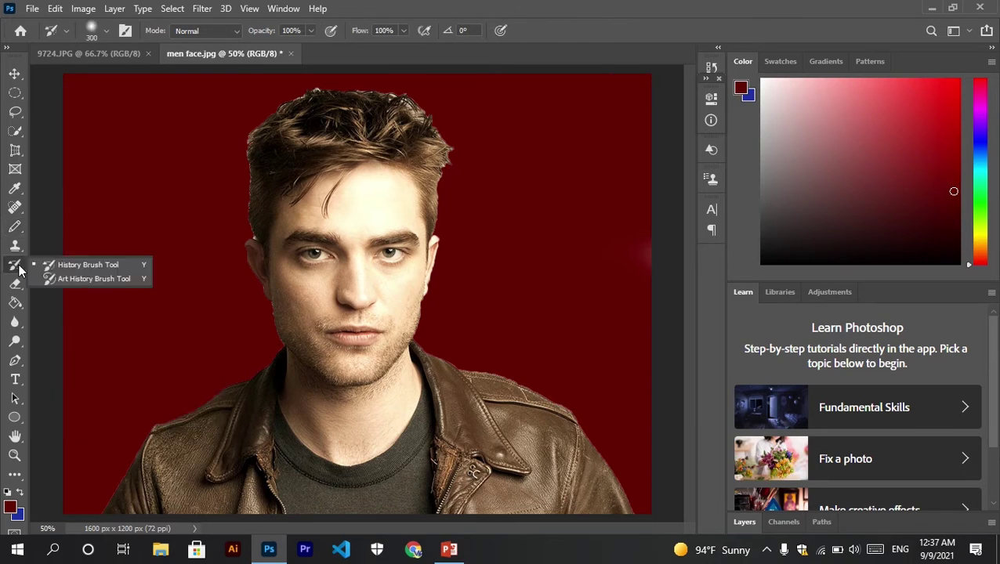
pyautogui.click(81, 264)
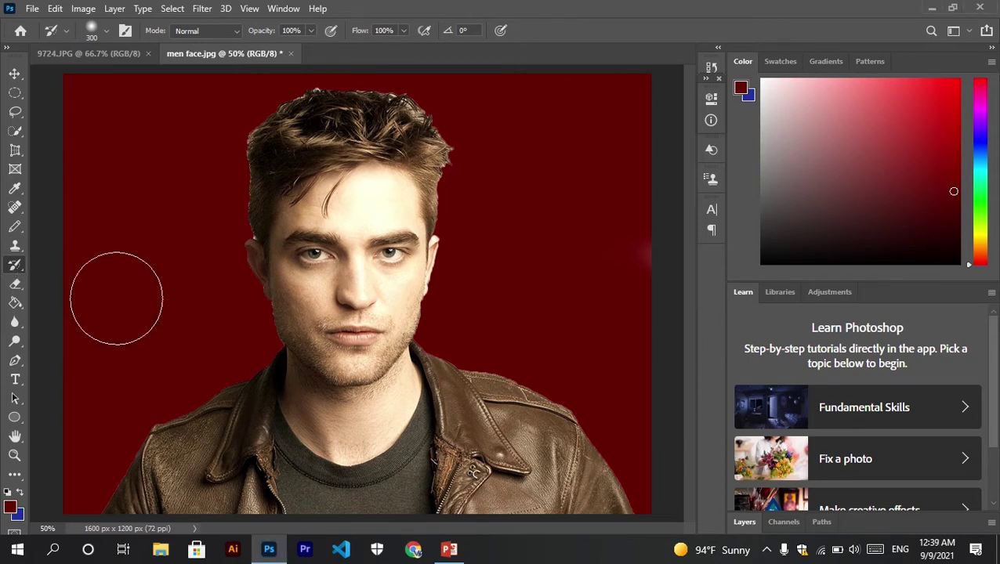
pyautogui.moveTo(72, 213)
pyautogui.mouseDown()
pyautogui.moveTo(83, 112)
pyautogui.moveTo(131, 140)
pyautogui.moveTo(350, 119)
pyautogui.moveTo(201, 163)
pyautogui.moveTo(78, 62)
pyautogui.mouseUp()
pyautogui.press(']')
pyautogui.press(']')
pyautogui.press(']')
pyautogui.press(']')
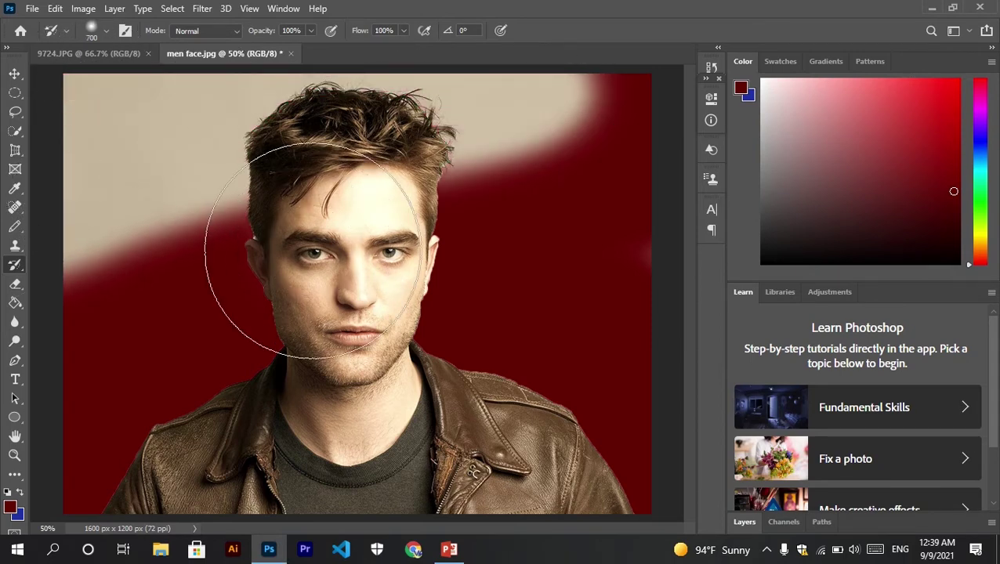
pyautogui.moveTo(313, 250)
pyautogui.mouseDown()
pyautogui.moveTo(256, 330)
pyautogui.moveTo(45, 423)
pyautogui.moveTo(569, 190)
pyautogui.moveTo(608, 74)
pyautogui.moveTo(553, 379)
pyautogui.moveTo(172, 485)
pyautogui.moveTo(357, 447)
pyautogui.moveTo(55, 270)
pyautogui.mouseUp()
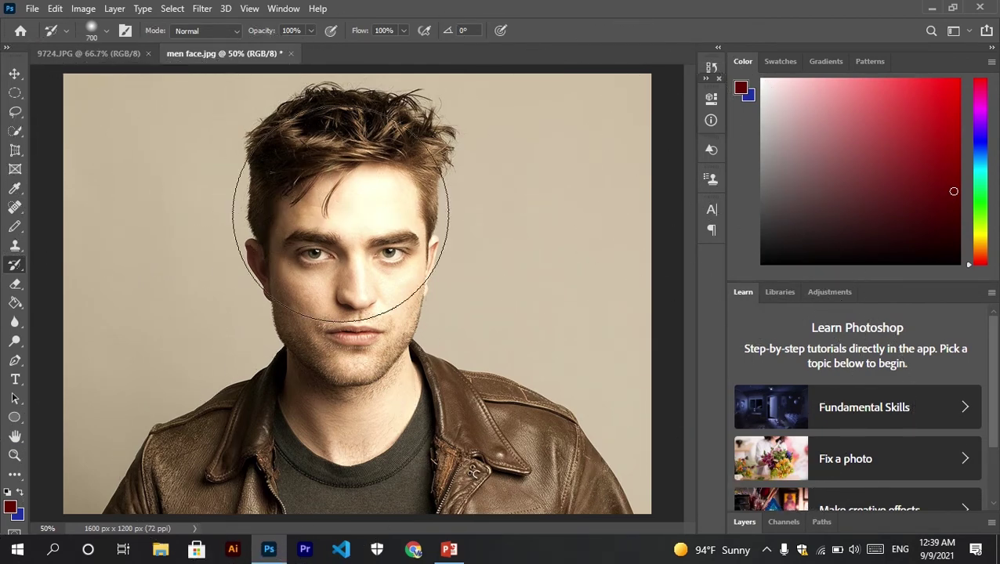
pyautogui.click(395, 26)
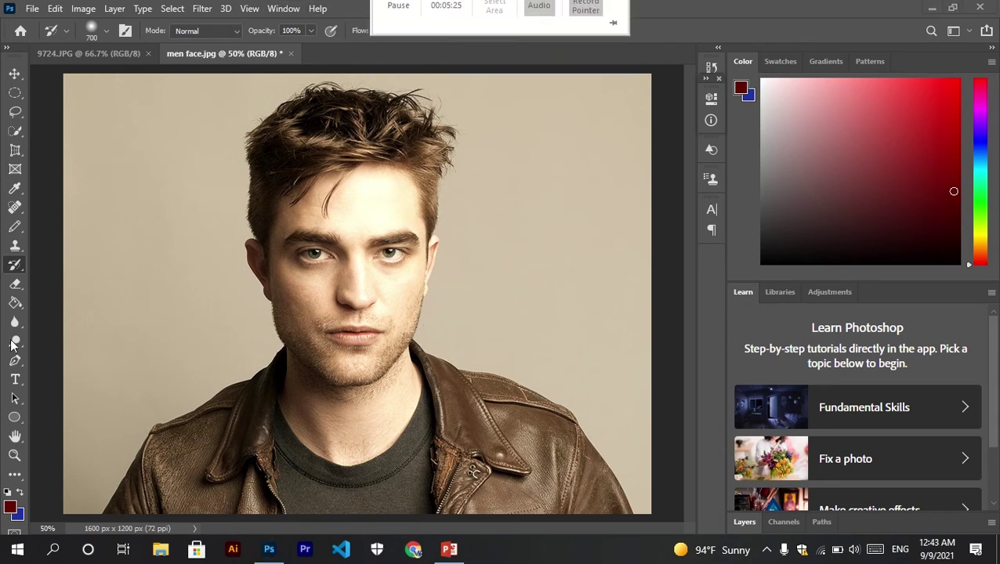
# Try the Eraser tool at size 80 with strokes over the background and across the face, and undo them.
pyautogui.click(14, 287)
pyautogui.rightClick(14, 287)
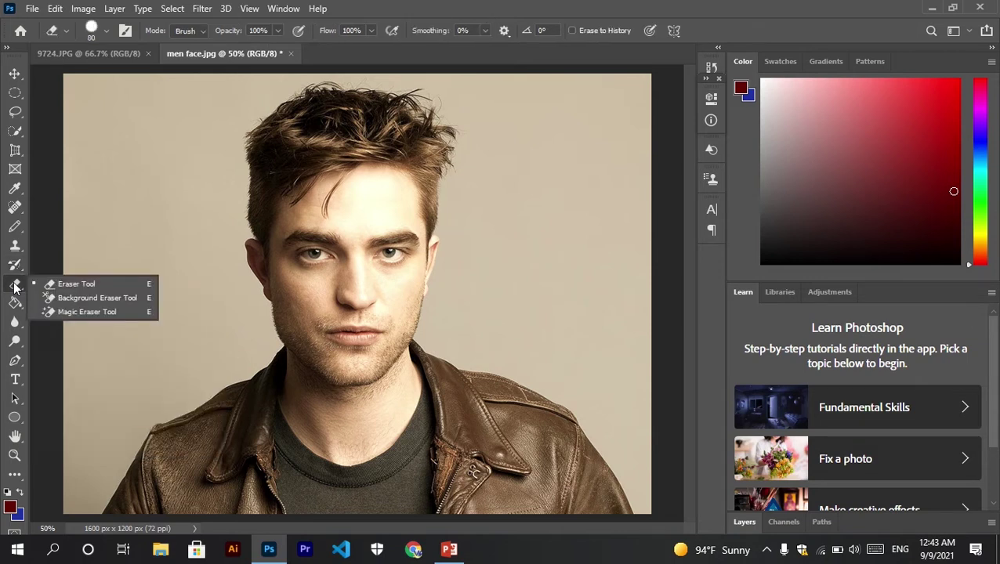
pyautogui.click(70, 287)
pyautogui.moveTo(92, 78)
pyautogui.mouseDown()
pyautogui.moveTo(87, 152)
pyautogui.moveTo(234, 150)
pyautogui.mouseUp()
pyautogui.moveTo(185, 76)
pyautogui.mouseDown()
pyautogui.moveTo(145, 261)
pyautogui.moveTo(93, 348)
pyautogui.mouseUp()
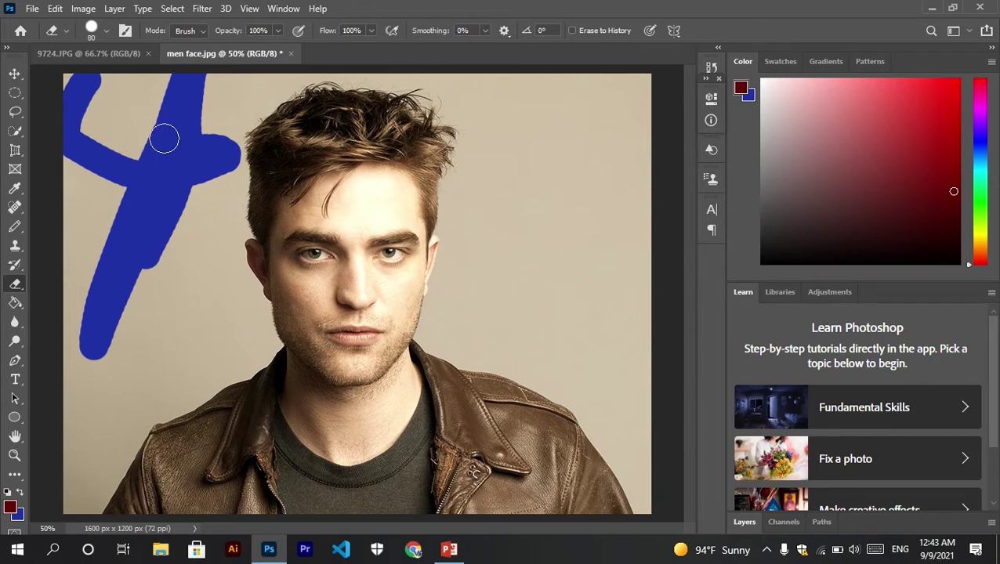
pyautogui.moveTo(205, 268)
pyautogui.mouseDown()
pyautogui.moveTo(193, 319)
pyautogui.moveTo(52, 404)
pyautogui.moveTo(134, 352)
pyautogui.moveTo(422, 237)
pyautogui.moveTo(458, 230)
pyautogui.mouseUp()
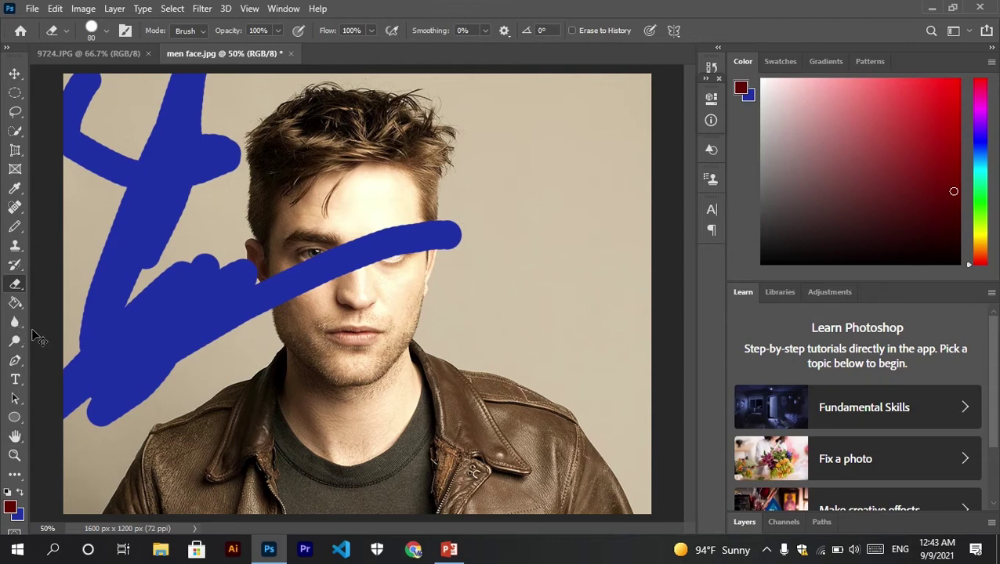
pyautogui.hotkey('ctrl', 'z')
pyautogui.hotkey('ctrl', 'z')
pyautogui.hotkey('ctrl', 'z')
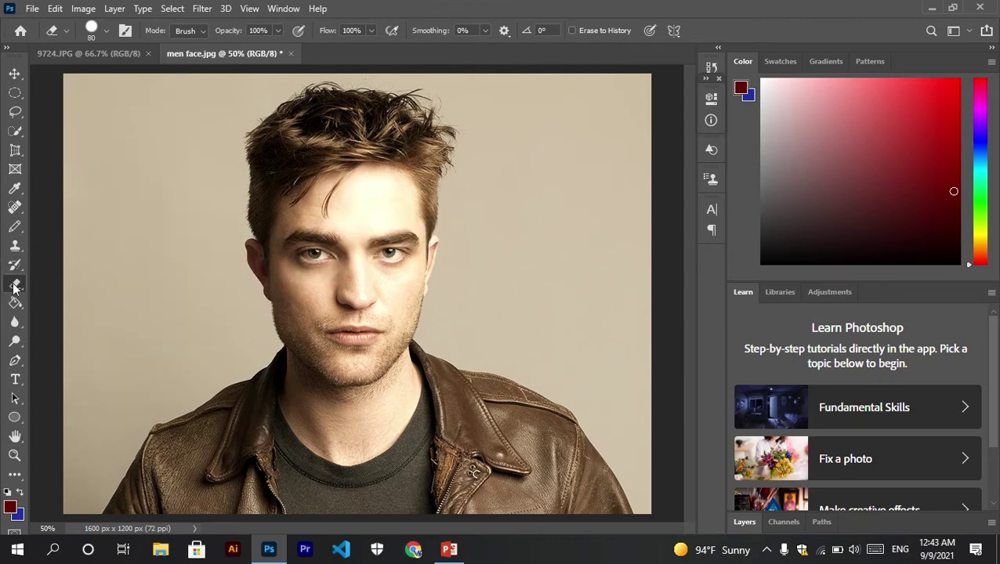
# Try another Eraser stroke across the upper part of the photo and undo it.
pyautogui.rightClick(14, 289)
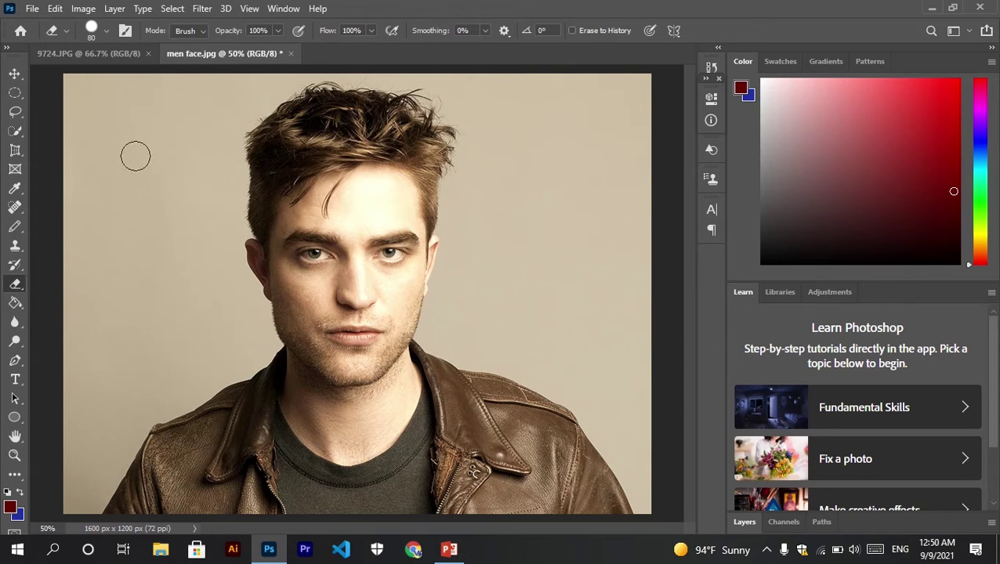
pyautogui.moveTo(135, 156)
pyautogui.mouseDown()
pyautogui.moveTo(106, 270)
pyautogui.moveTo(542, 126)
pyautogui.moveTo(727, 139)
pyautogui.moveTo(161, 163)
pyautogui.moveTo(274, 117)
pyautogui.moveTo(529, 76)
pyautogui.moveTo(560, 111)
pyautogui.mouseUp()
pyautogui.hotkey('ctrl', 'z')
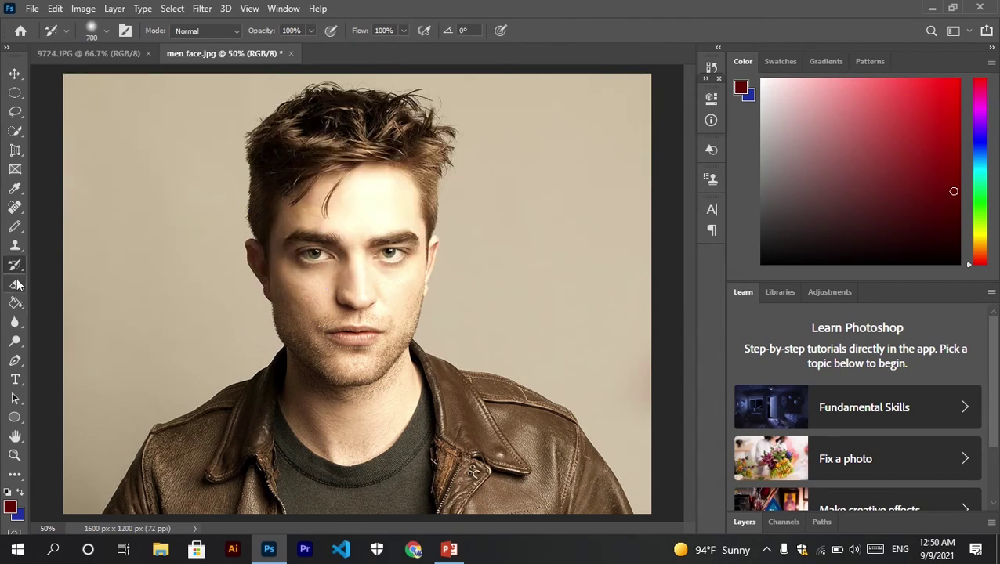
# Try erasing parts of the background beside the man to transparency with the Background Eraser at size 40, and undo it.
pyautogui.rightClick(15, 283)
pyautogui.click(49, 300)
pyautogui.moveTo(123, 167)
pyautogui.mouseDown()
pyautogui.moveTo(156, 203)
pyautogui.moveTo(184, 330)
pyautogui.moveTo(511, 229)
pyautogui.moveTo(167, 419)
pyautogui.moveTo(80, 305)
pyautogui.moveTo(164, 137)
pyautogui.mouseUp()
pyautogui.moveTo(163, 137)
pyautogui.mouseDown()
pyautogui.moveTo(214, 91)
pyautogui.moveTo(139, 292)
pyautogui.moveTo(170, 263)
pyautogui.mouseUp()
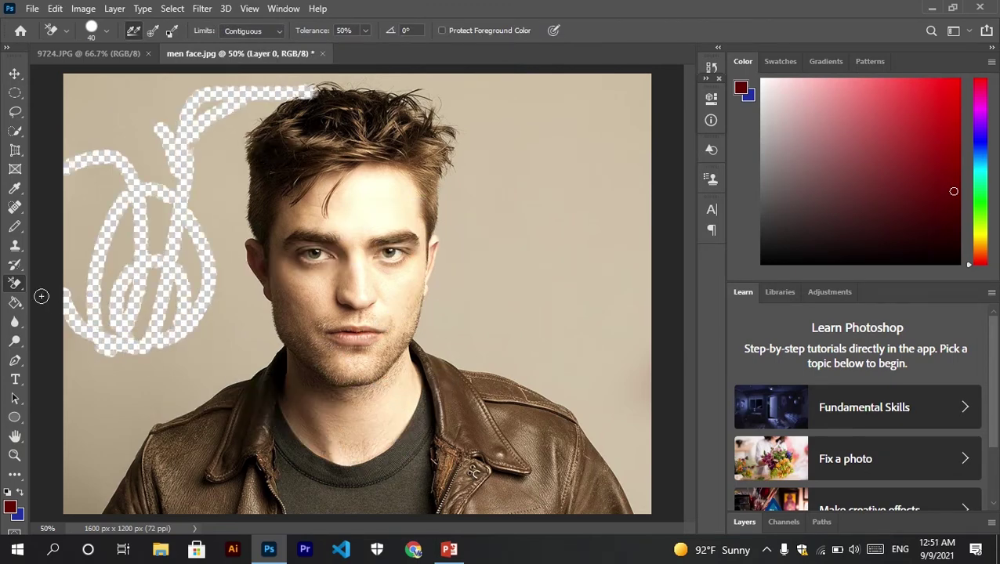
pyautogui.hotkey('ctrl', 'z')
# Try removing the whole background, including the leftover lower corner patch, with the Magic Eraser at tolerance 32, and undo it.
pyautogui.rightClick(14, 283)
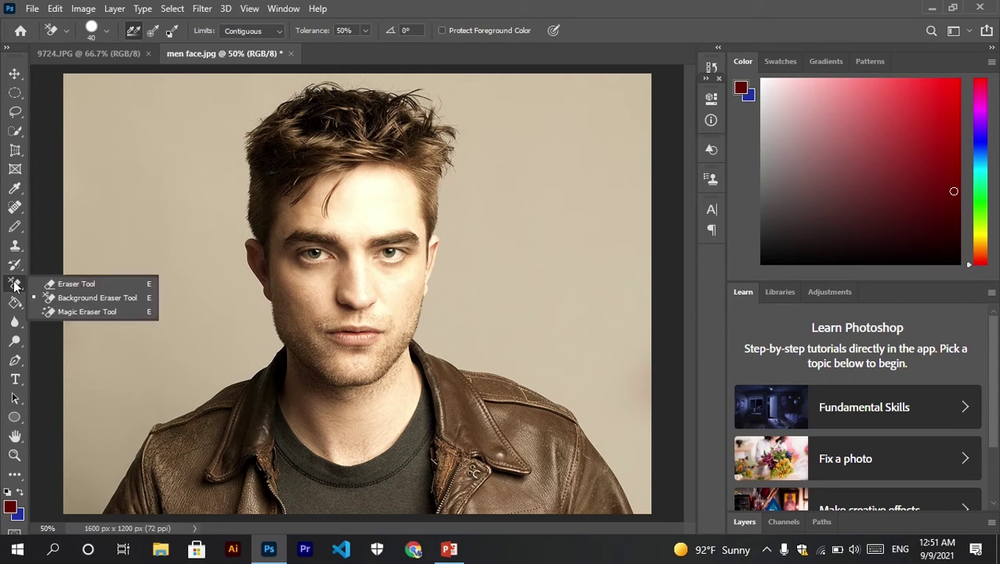
pyautogui.click(57, 314)
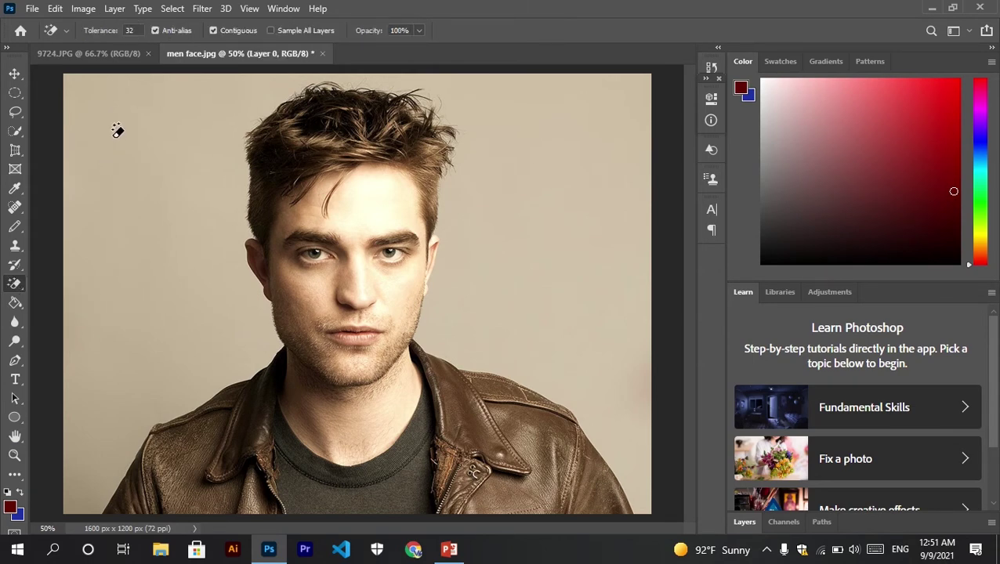
pyautogui.click(117, 132)
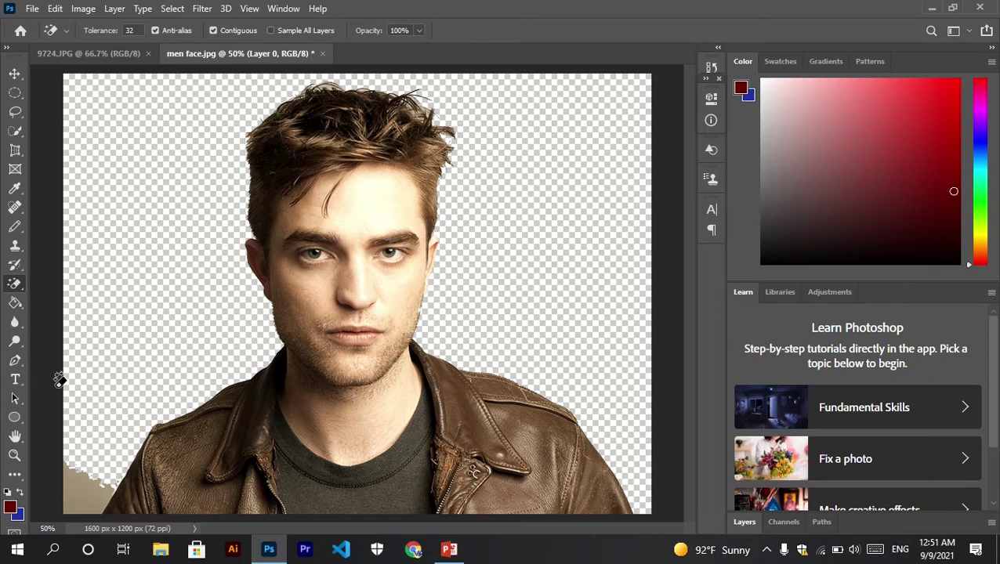
pyautogui.click(76, 492)
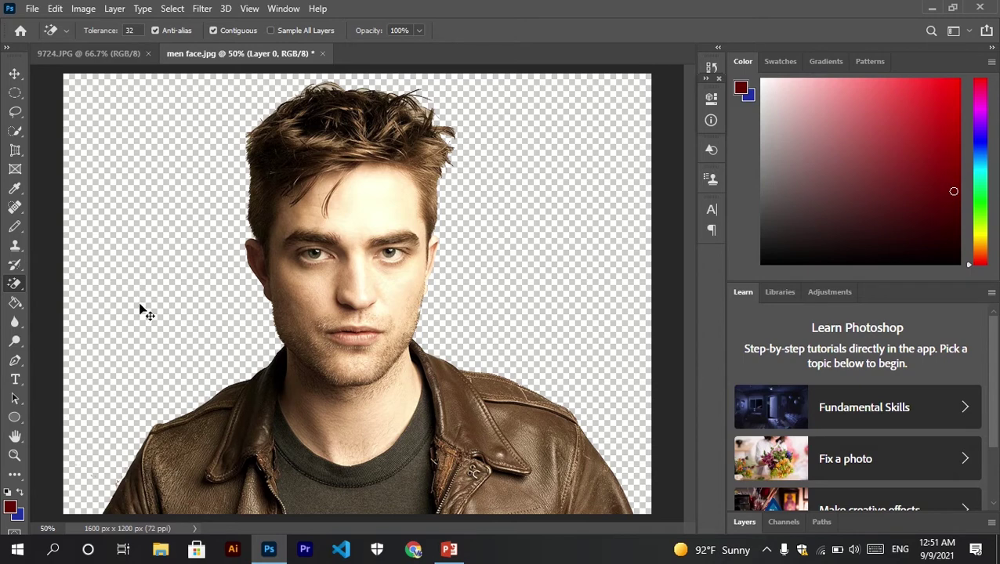
pyautogui.hotkey('ctrl', 'z')
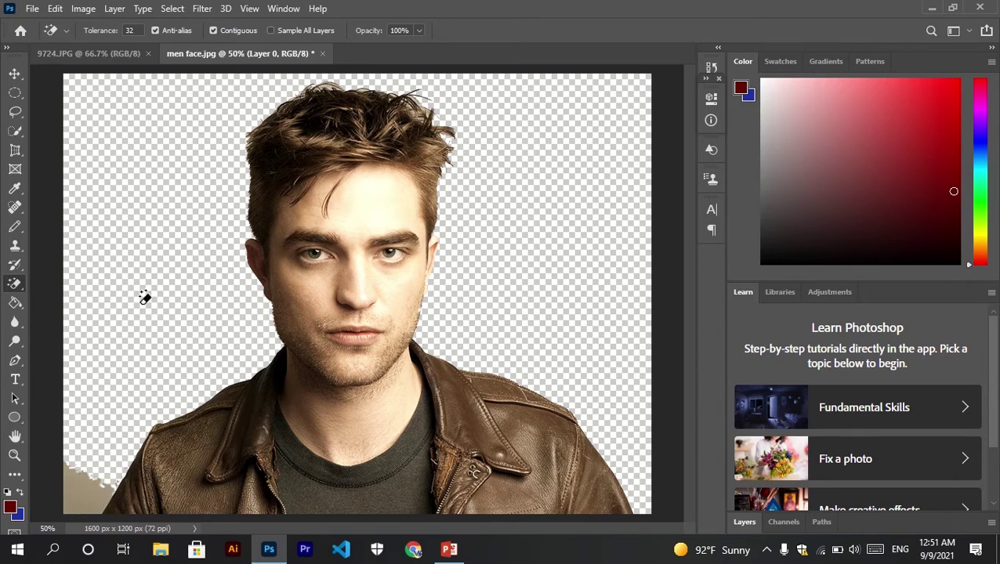
pyautogui.hotkey('ctrl', 'z')
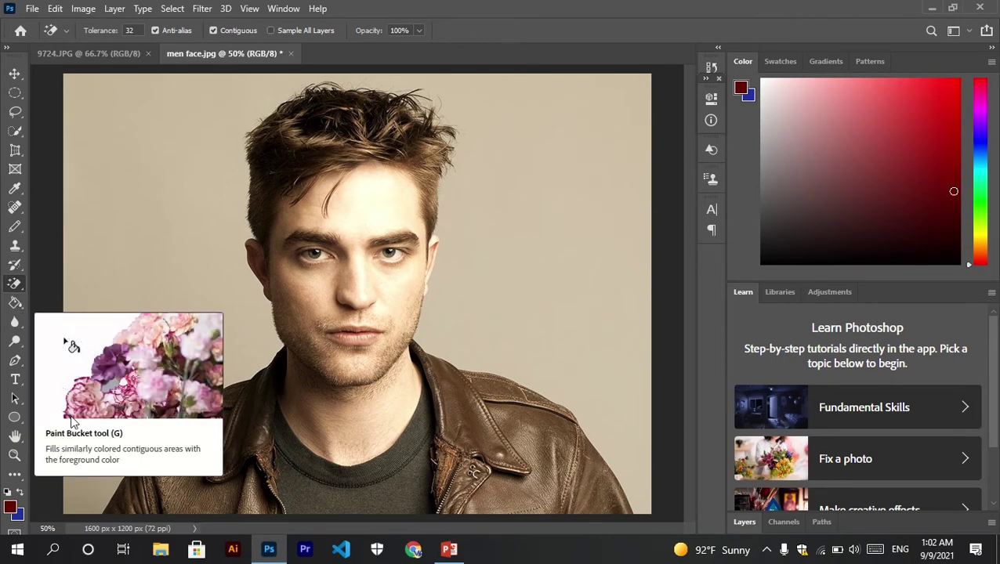
# Fill the background and its leftover lower corner patch with the dark red foreground colour using the Paint Bucket at tolerance 32.
pyautogui.click(15, 304)
pyautogui.click(55, 316)
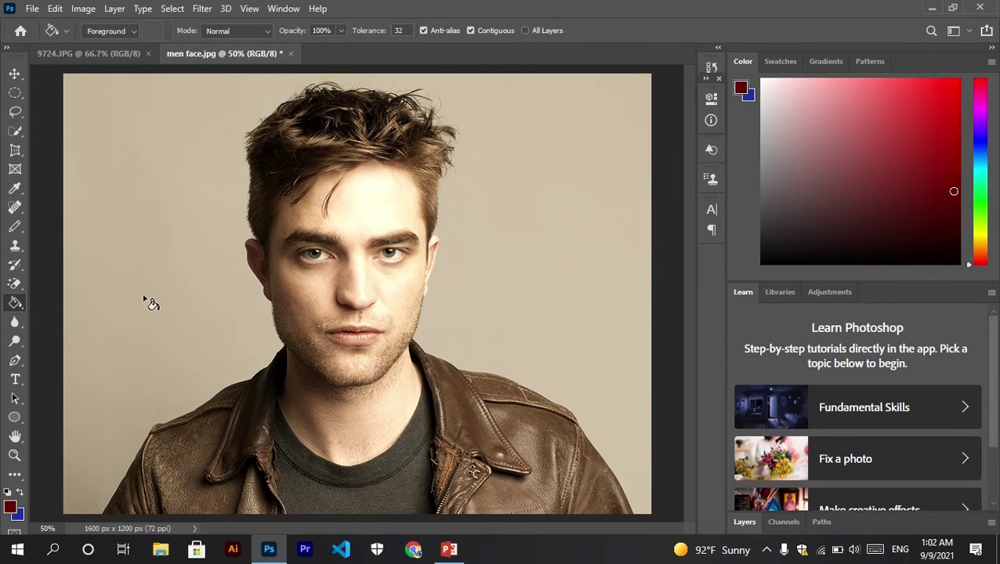
pyautogui.click(143, 295)
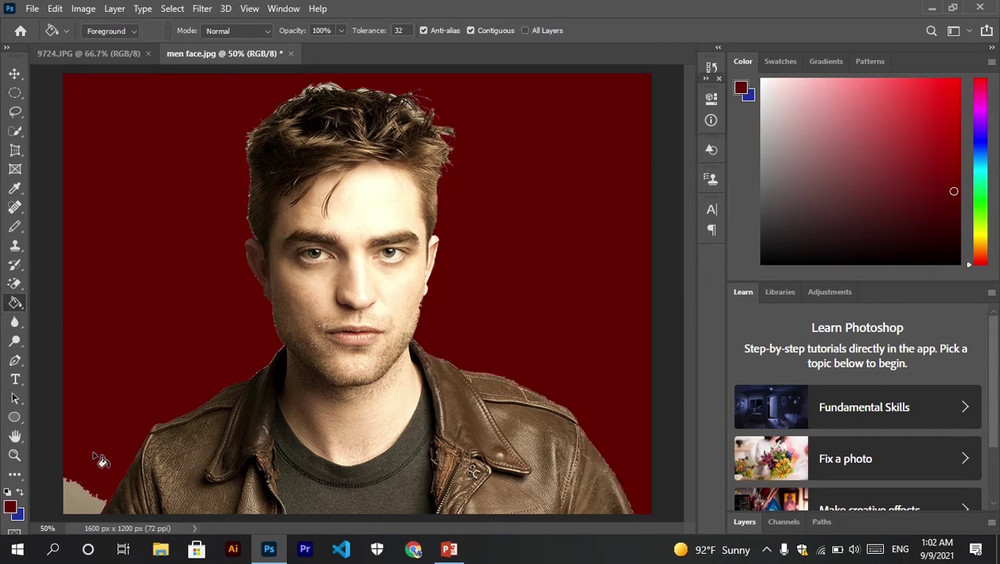
pyautogui.click(87, 492)
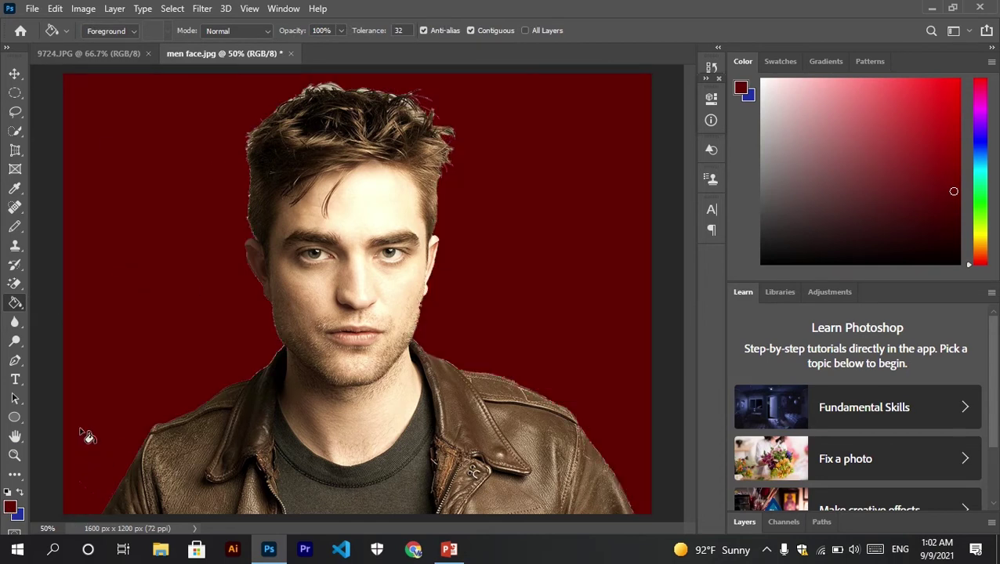
# Set the foreground colour to green 509120 and fill the dark red background with it using the Paint Bucket.
pyautogui.click(11, 506)
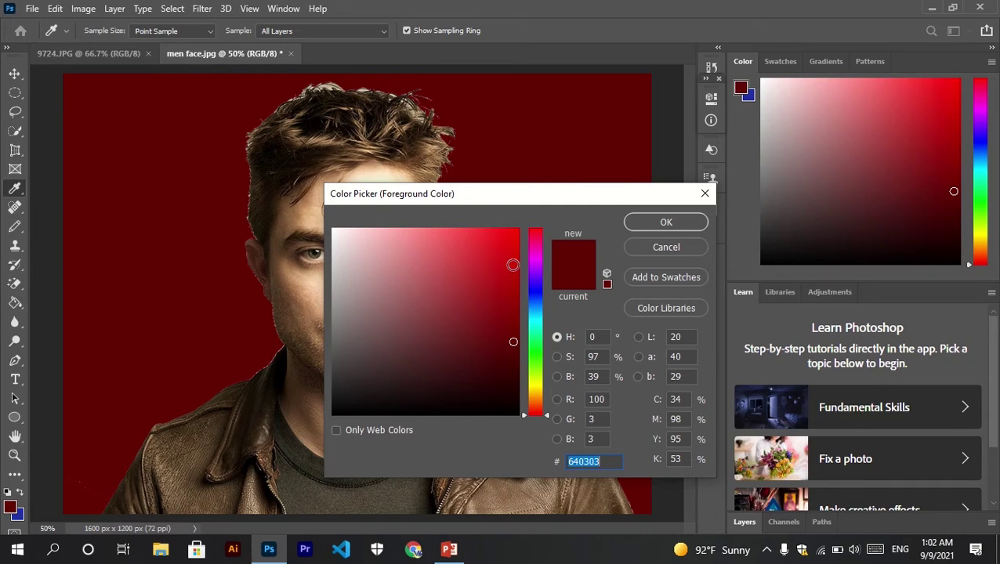
pyautogui.write('2c6403')
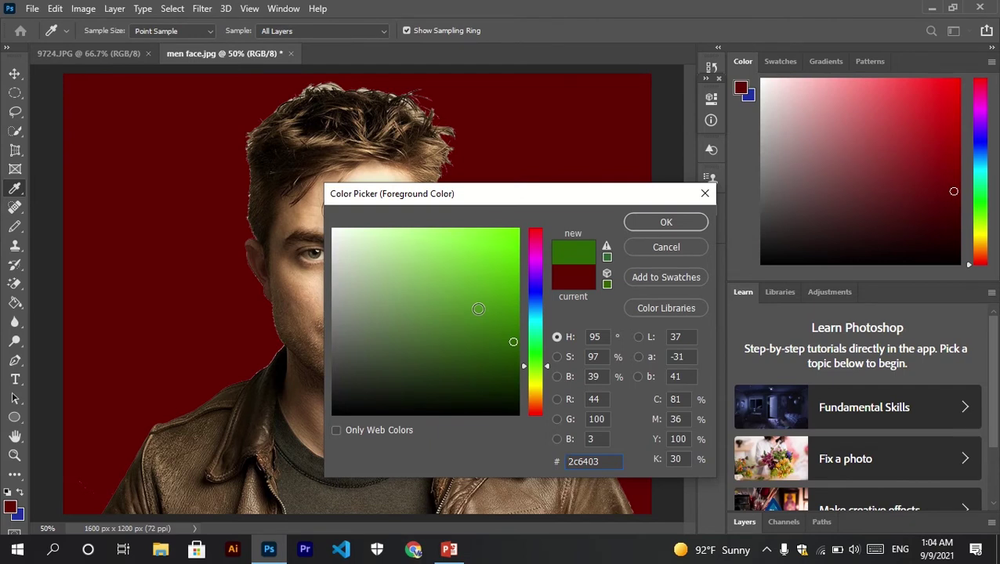
pyautogui.click(478, 308)
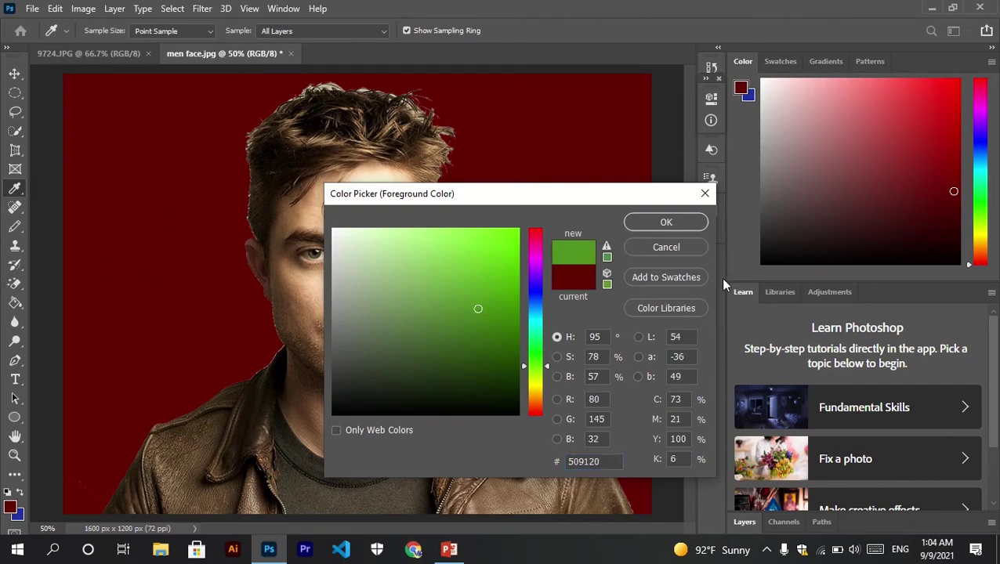
pyautogui.press('g')
pyautogui.click(666, 222)
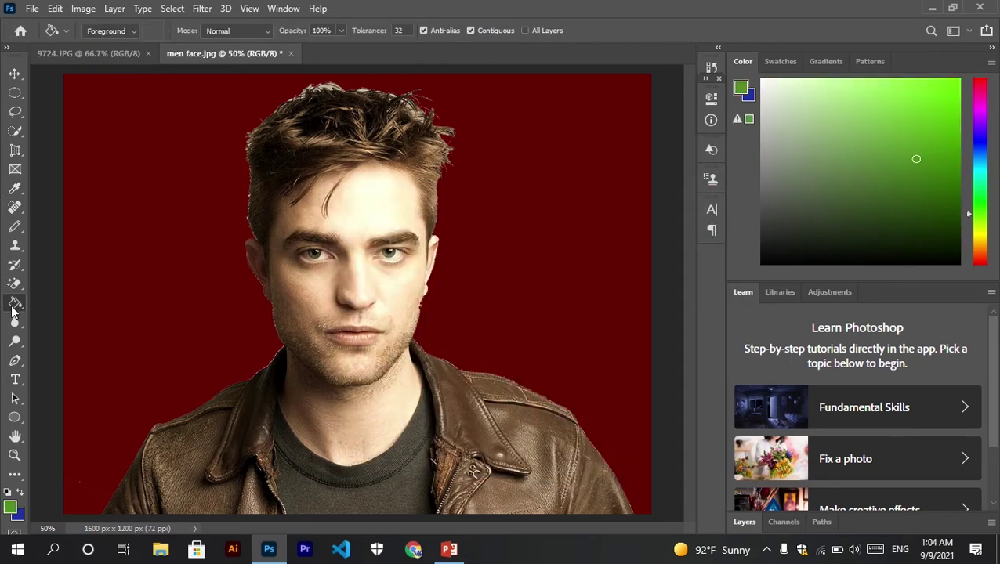
pyautogui.click(173, 285)
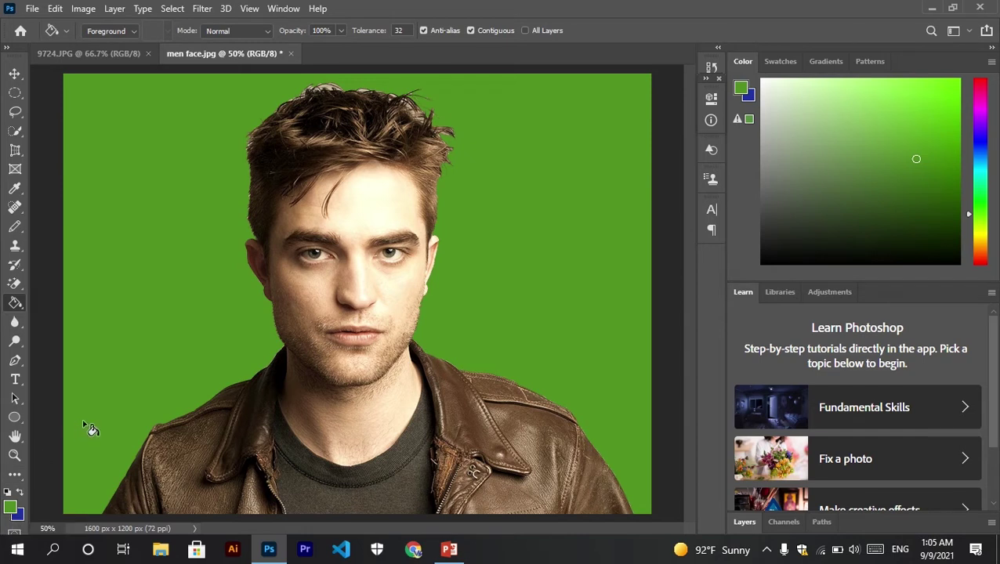
# Try blurring the man's face and hair with the Blur tool at size 600 and 50% strength.
pyautogui.click(15, 322)
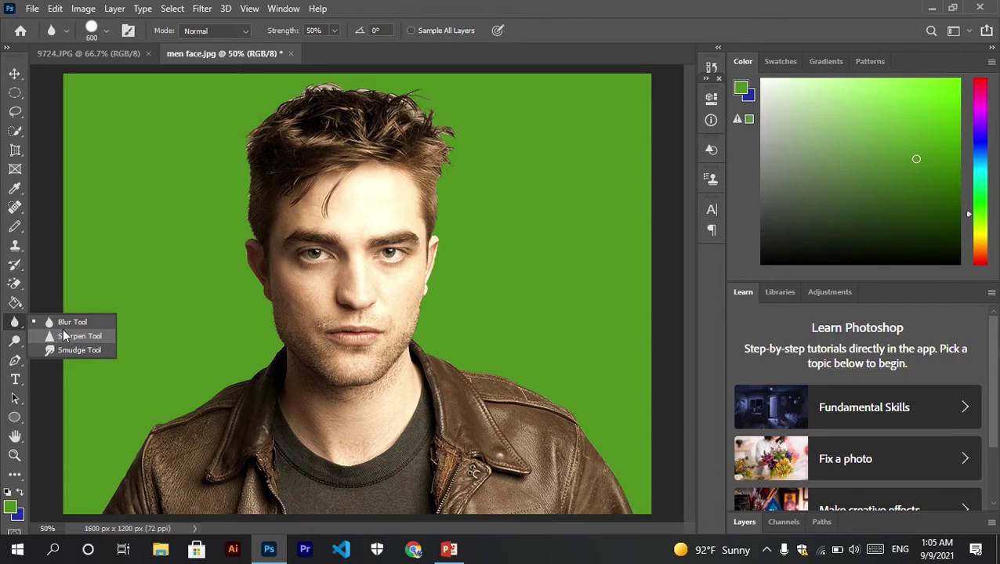
pyautogui.click(75, 327)
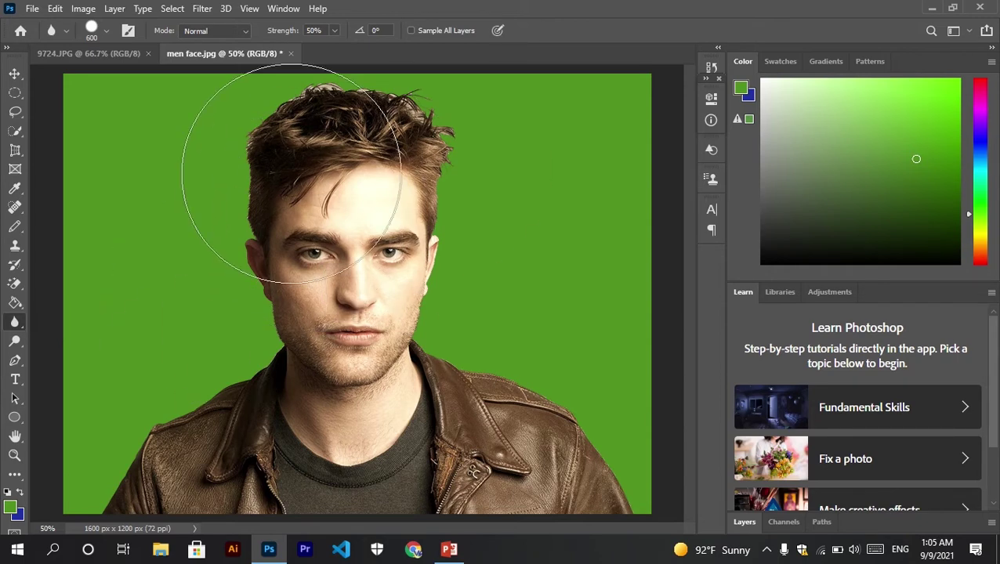
pyautogui.moveTo(248, 291)
pyautogui.mouseDown()
pyautogui.moveTo(514, 192)
pyautogui.moveTo(488, 239)
pyautogui.moveTo(352, 275)
pyautogui.moveTo(247, 317)
pyautogui.moveTo(423, 134)
pyautogui.moveTo(392, 297)
pyautogui.moveTo(312, 234)
pyautogui.moveTo(209, 273)
pyautogui.moveTo(346, 253)
pyautogui.moveTo(355, 323)
pyautogui.moveTo(174, 384)
pyautogui.moveTo(325, 200)
pyautogui.mouseUp()
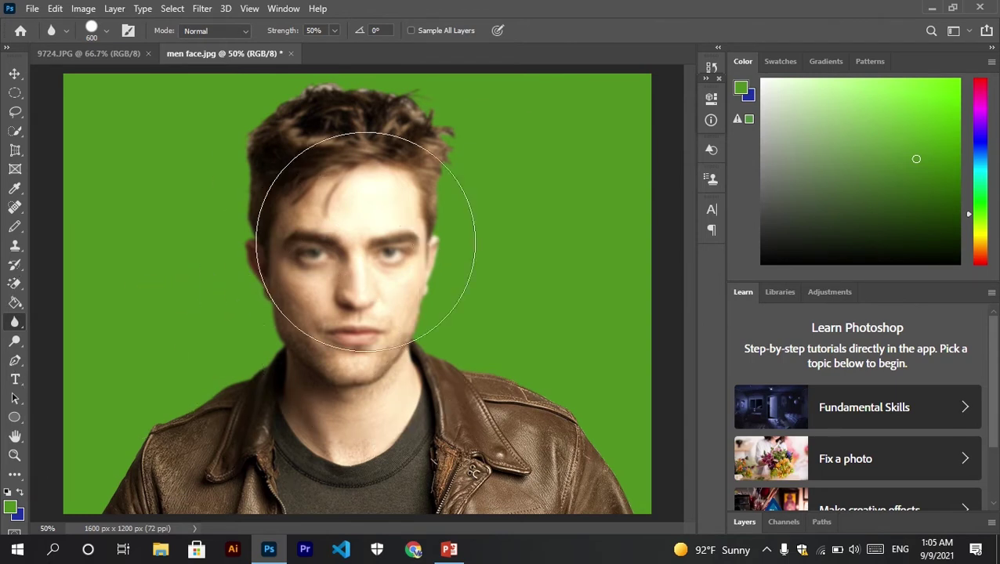
# Restore the original portrait and beige background with the History Brush at size 700.
pyautogui.click(18, 342)
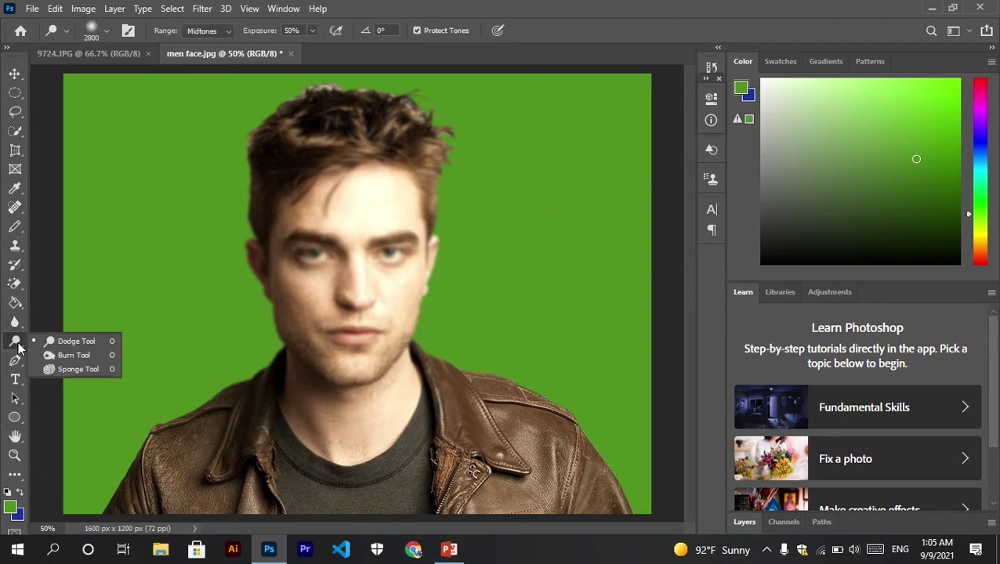
pyautogui.click(15, 264)
pyautogui.moveTo(188, 235)
pyautogui.mouseDown()
pyautogui.moveTo(437, 233)
pyautogui.moveTo(576, 4)
pyautogui.moveTo(656, 335)
pyautogui.mouseUp()
pyautogui.hotkey('ctrl', 'z')
pyautogui.moveTo(479, 313)
pyautogui.mouseDown()
pyautogui.moveTo(502, 41)
pyautogui.moveTo(384, 395)
pyautogui.moveTo(595, 318)
pyautogui.mouseUp()
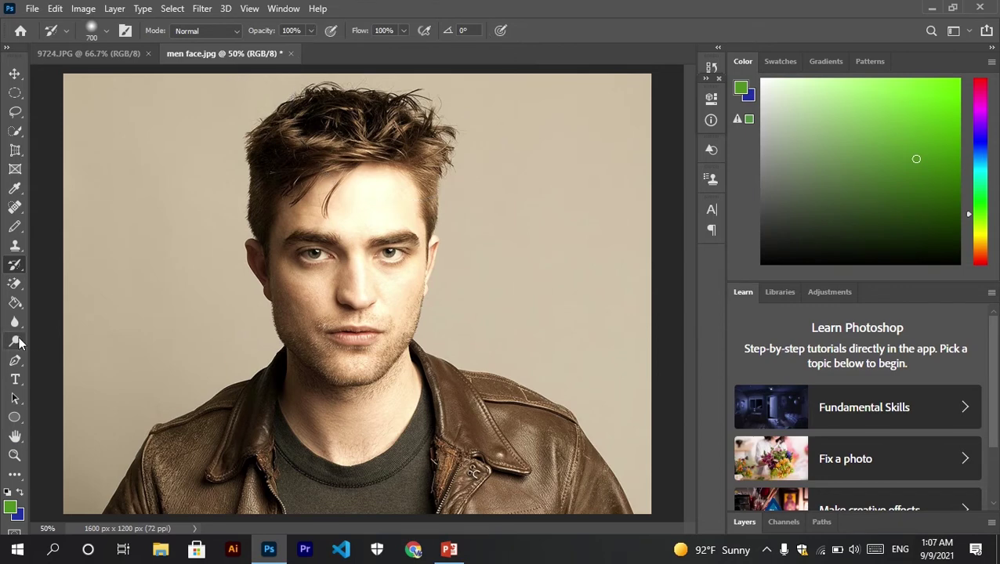
# Try lightening the whole portrait with the Dodge tool at size 2800, midtones and 50% exposure, and reduce the brush to 700.
pyautogui.moveTo(15, 341); pyautogui.dragTo(53, 340)
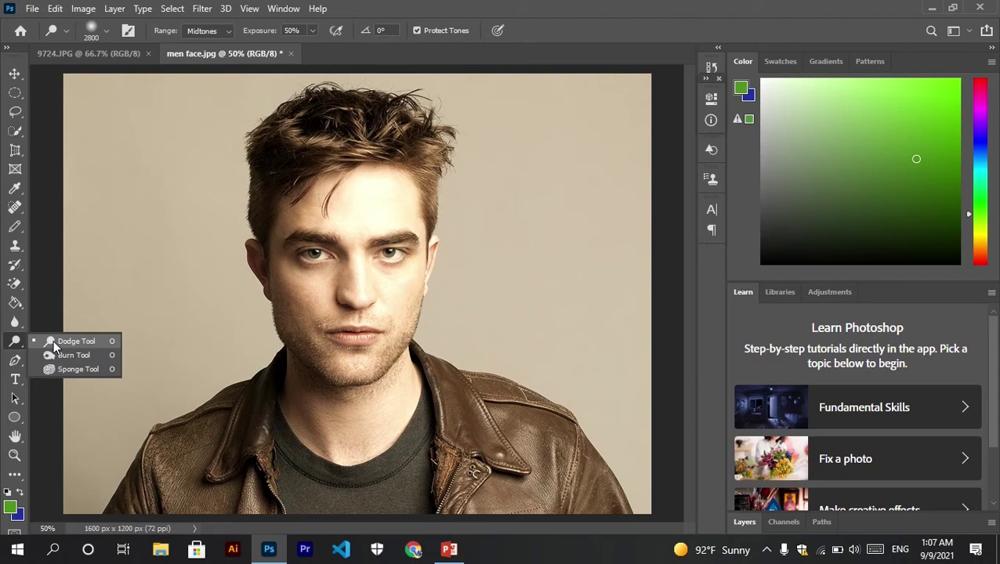
pyautogui.click(69, 344)
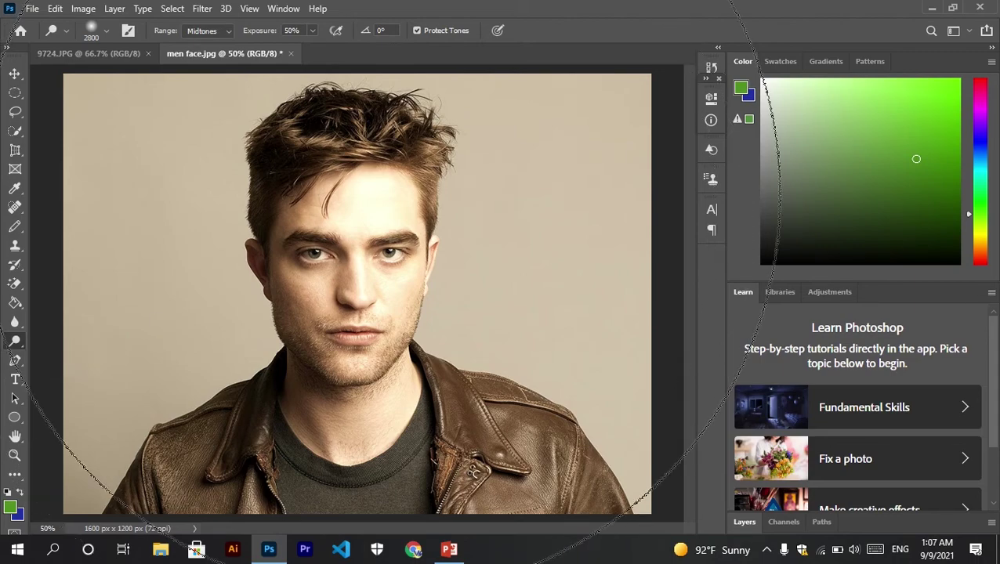
pyautogui.moveTo(392, 235)
pyautogui.mouseDown()
pyautogui.moveTo(337, 157)
pyautogui.moveTo(180, 39)
pyautogui.mouseUp()
pyautogui.moveTo(259, 117)
pyautogui.mouseDown()
pyautogui.moveTo(411, 133)
pyautogui.moveTo(112, 165)
pyautogui.moveTo(329, 43)
pyautogui.moveTo(209, 85)
pyautogui.moveTo(32, 103)
pyautogui.moveTo(158, 90)
pyautogui.moveTo(207, 35)
pyautogui.moveTo(473, 108)
pyautogui.mouseUp()
pyautogui.press('[')
pyautogui.press('[')
pyautogui.press('[')
pyautogui.press('[')
pyautogui.press('[')
pyautogui.press('[')
pyautogui.press('[')
pyautogui.press('[')
pyautogui.press('[')
pyautogui.press('[')
pyautogui.press('[')
pyautogui.press('[')
pyautogui.press('[')
pyautogui.press('[')
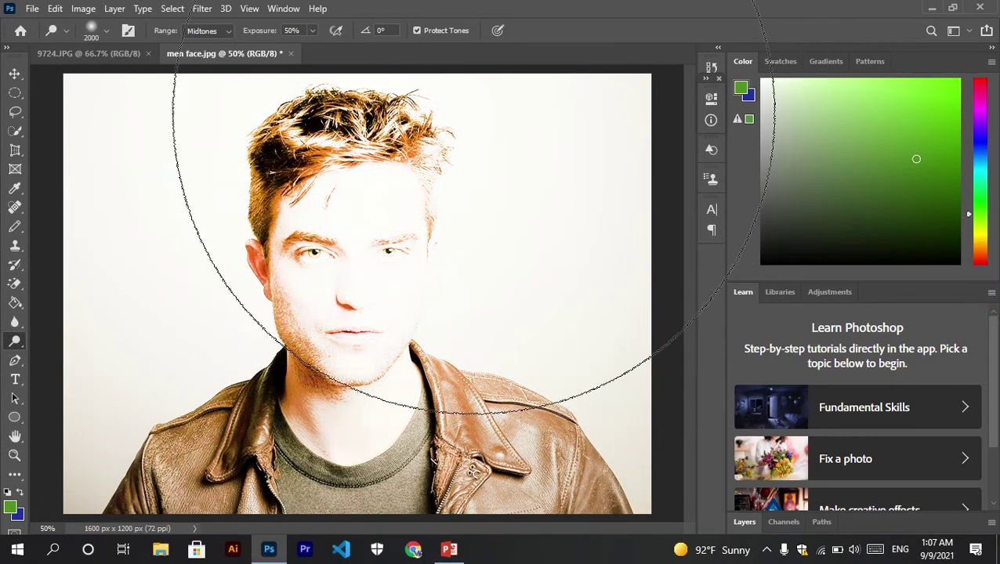
pyautogui.press('[')
pyautogui.press('[')
pyautogui.press('[')
pyautogui.press('[')
pyautogui.press('[')
pyautogui.press('[')
pyautogui.press('[')
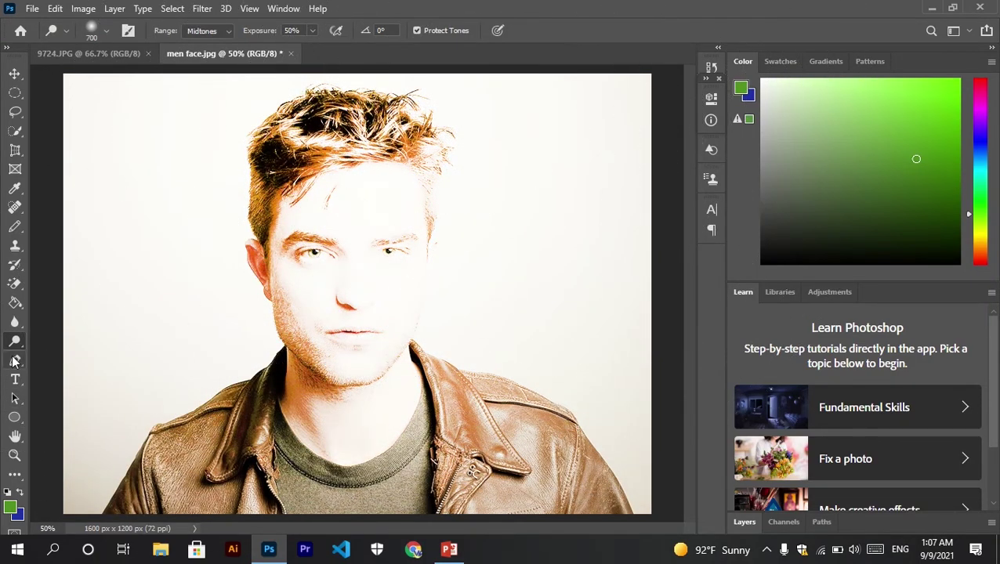
# Try darkening the face, hair and surrounding background with the Burn tool enlarged to size 800, midtones and 50% exposure.
pyautogui.rightClick(17, 351)
pyautogui.click(86, 356)
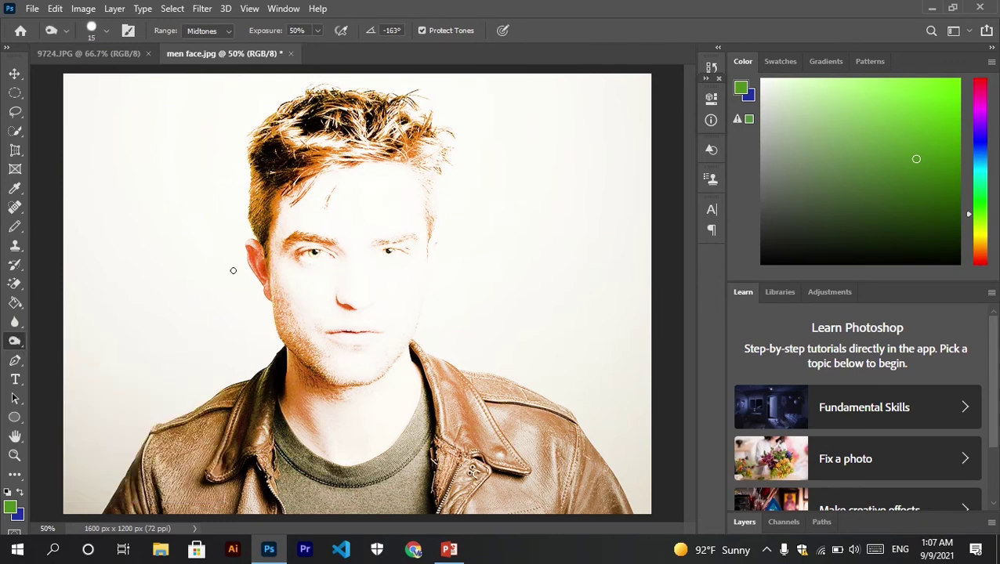
pyautogui.press(']')
pyautogui.press(']')
pyautogui.press(']')
pyautogui.press(']')
pyautogui.press(']')
pyautogui.press(']')
pyautogui.press(']')
pyautogui.press(']')
pyautogui.press(']')
pyautogui.press(']')
pyautogui.press(']')
pyautogui.press(']')
pyautogui.press(']')
pyautogui.press(']')
pyautogui.press(']')
pyautogui.press(']')
pyautogui.press(']')
pyautogui.press(']')
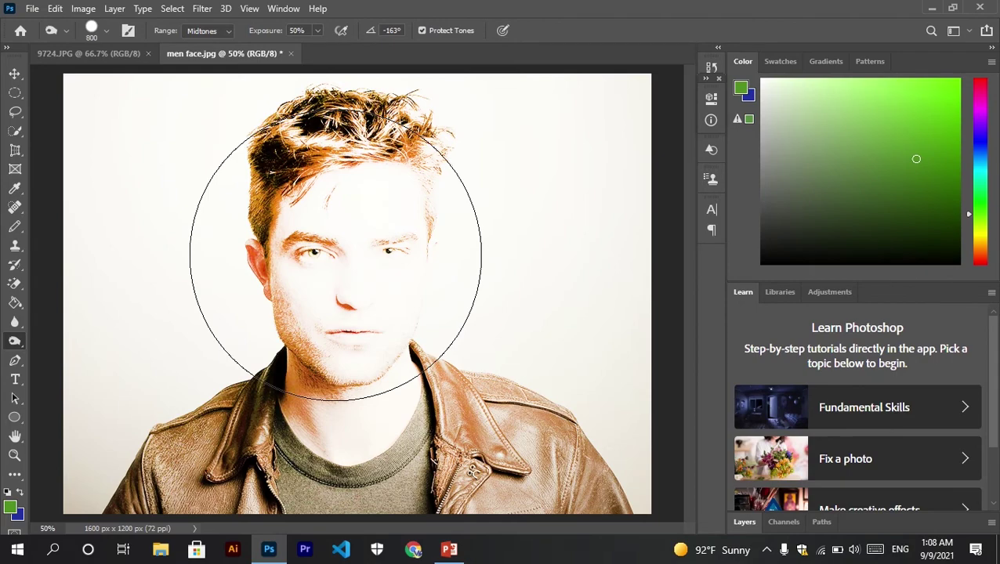
pyautogui.moveTo(464, 152)
pyautogui.mouseDown()
pyautogui.moveTo(389, 219)
pyautogui.moveTo(249, 413)
pyautogui.moveTo(327, 348)
pyautogui.moveTo(384, 234)
pyautogui.mouseUp()
pyautogui.moveTo(252, 307)
pyautogui.mouseDown()
pyautogui.moveTo(369, 94)
pyautogui.moveTo(477, 279)
pyautogui.moveTo(513, 299)
pyautogui.moveTo(255, 351)
pyautogui.moveTo(141, 31)
pyautogui.moveTo(424, 313)
pyautogui.moveTo(346, 334)
pyautogui.moveTo(383, 301)
pyautogui.moveTo(292, 190)
pyautogui.moveTo(316, 232)
pyautogui.moveTo(428, 299)
pyautogui.moveTo(335, 289)
pyautogui.mouseUp()
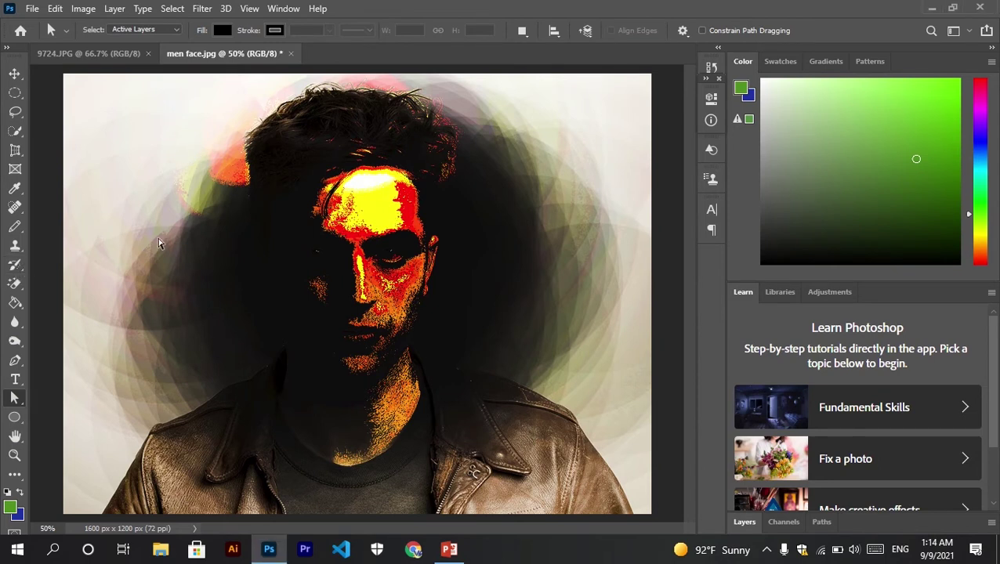
# Paint the burned photo back to its original state with the History Brush at size 700.
pyautogui.click(12, 267)
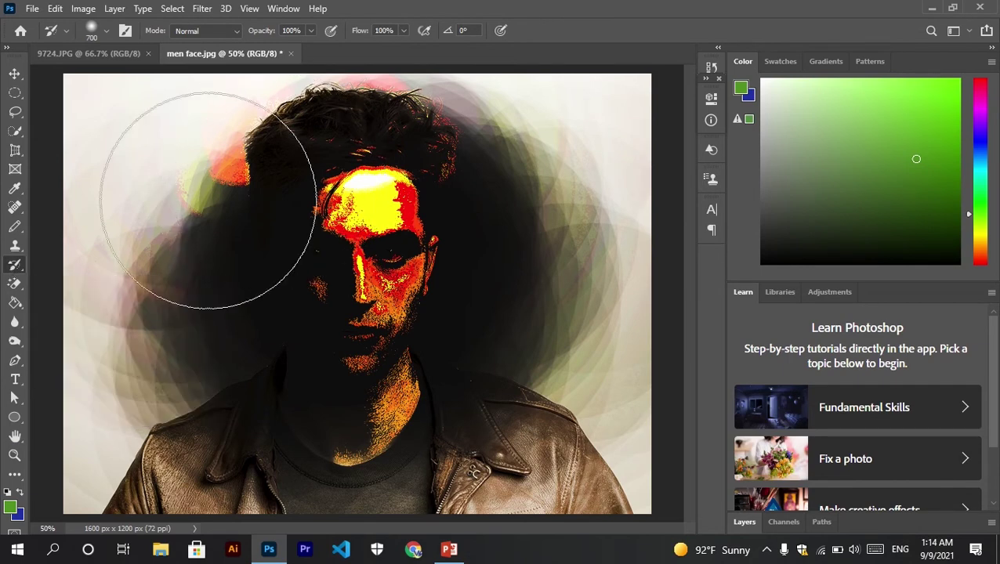
pyautogui.moveTo(662, 125)
pyautogui.mouseDown()
pyautogui.moveTo(424, 290)
pyautogui.moveTo(152, 524)
pyautogui.mouseUp()
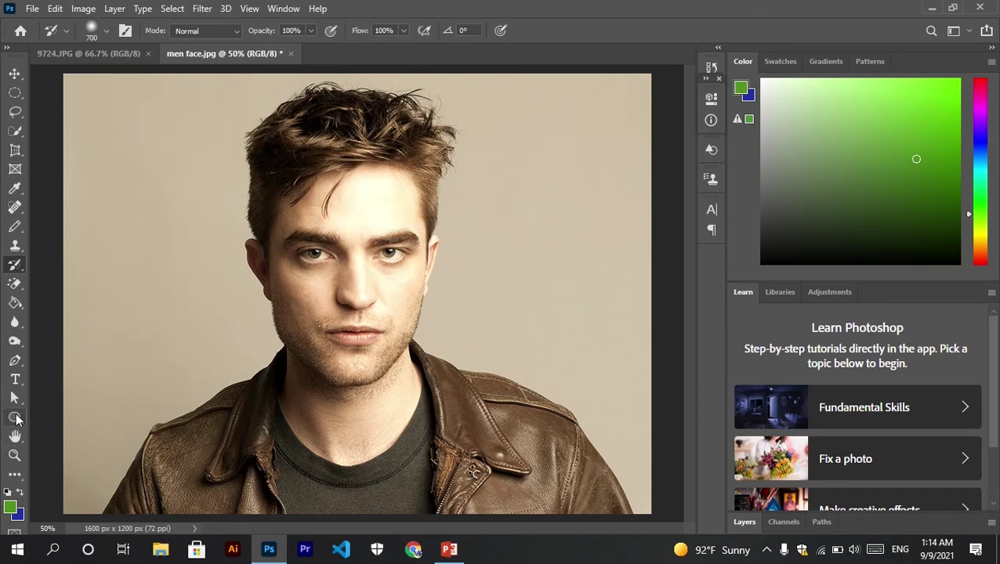
# Try drawing a green rectangle about 368 × 360 px on the background beside the man's head.
pyautogui.click(15, 417)
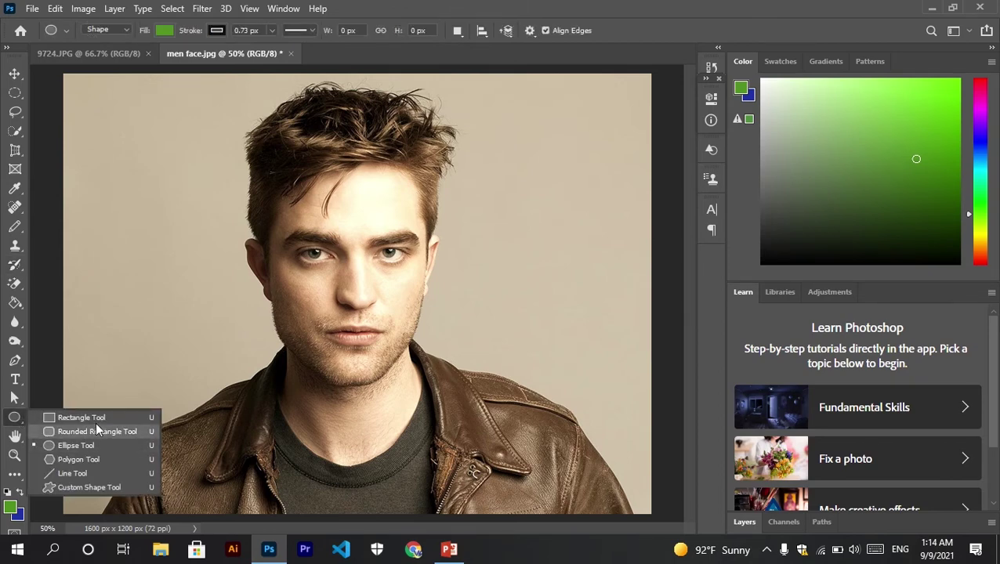
pyautogui.click(104, 360)
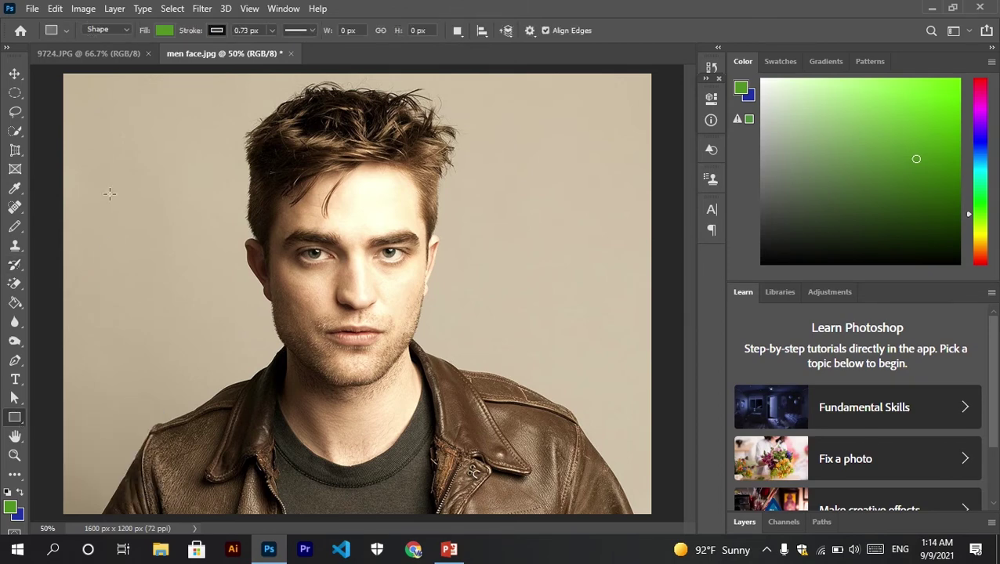
pyautogui.moveTo(98, 162); pyautogui.dragTo(164, 227)
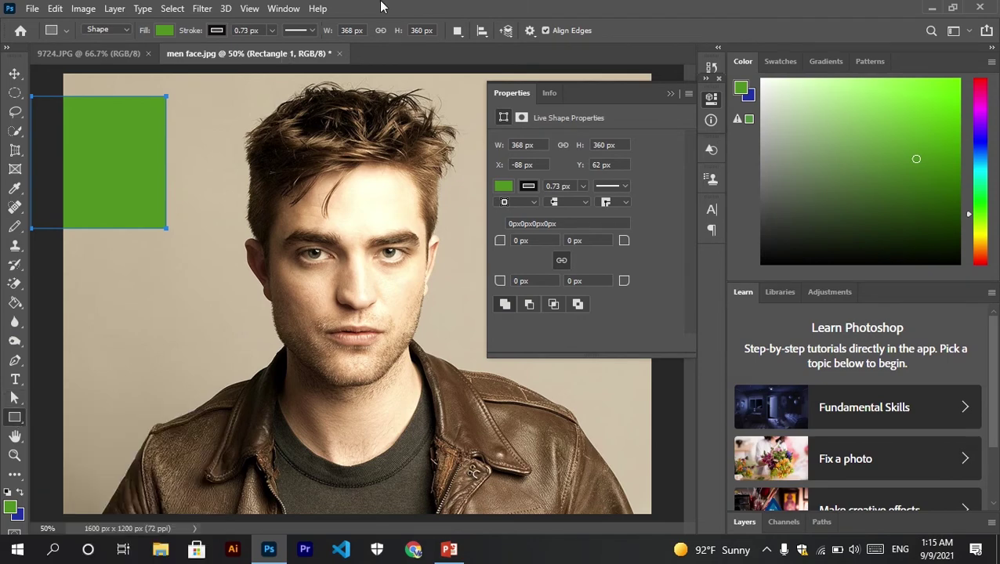
# Draw two green rectangles beside the man's head, one about 444 × 224 px and one about 164 × 152 px below it.
pyautogui.rightClick(14, 417)
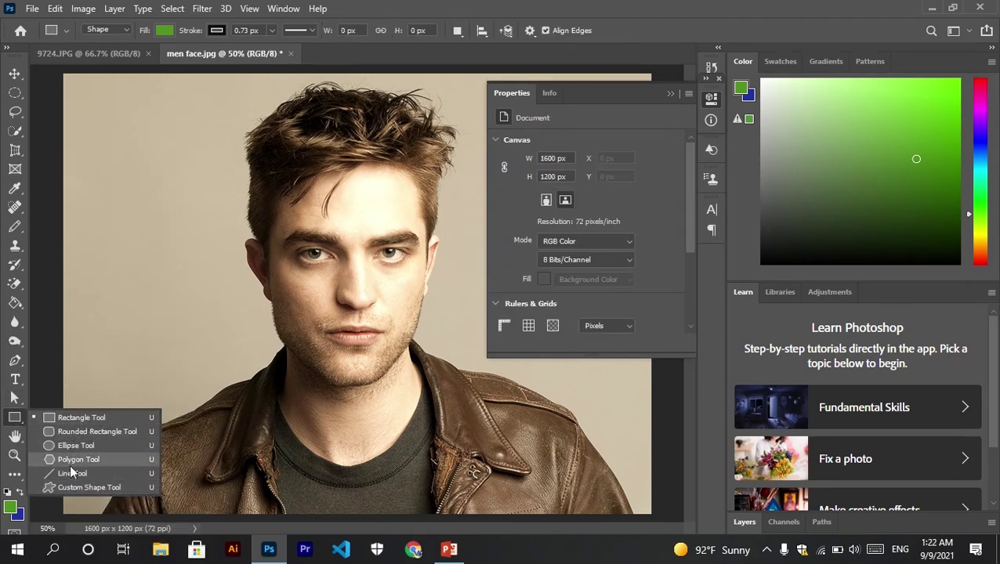
pyautogui.click(98, 420)
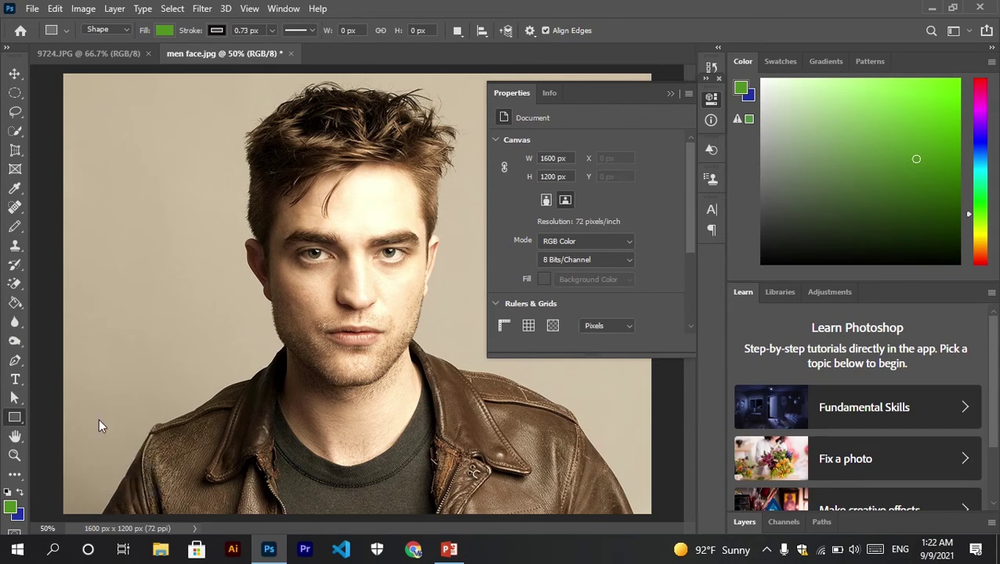
pyautogui.moveTo(117, 174)
pyautogui.mouseDown()
pyautogui.moveTo(124, 192)
pyautogui.moveTo(182, 232)
pyautogui.moveTo(169, 228)
pyautogui.moveTo(198, 217)
pyautogui.mouseUp()
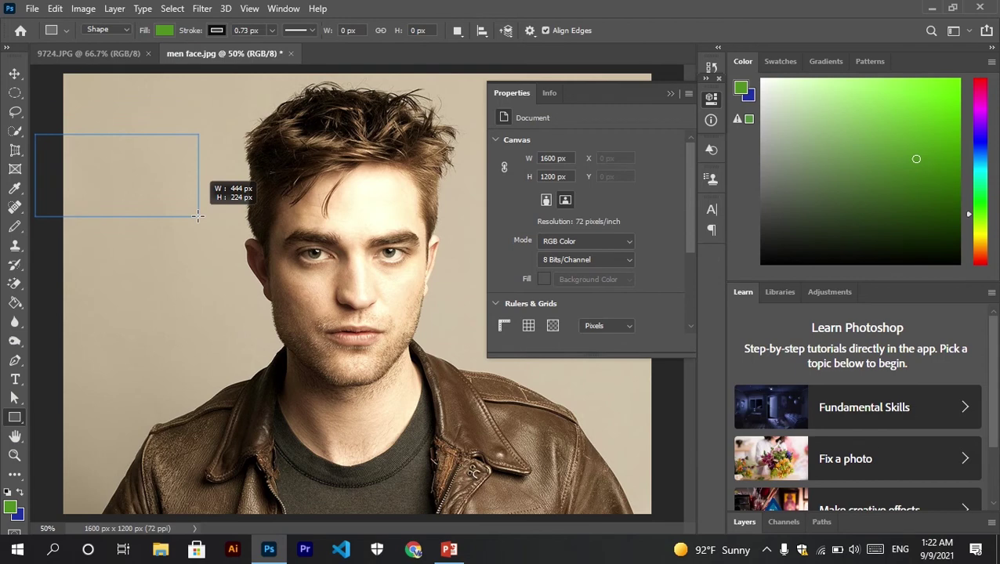
pyautogui.moveTo(197, 216); pyautogui.dragTo(197, 217)
pyautogui.moveTo(146, 240); pyautogui.dragTo(198, 289)
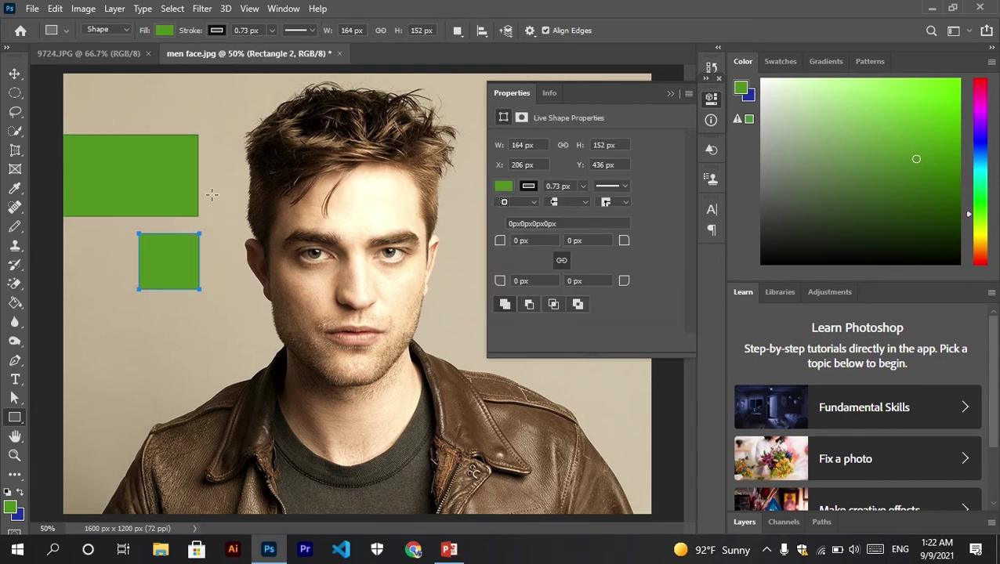
# Draw a green rounded rectangle about 334 × 246 px with a 10 px radius below the two rectangles.
pyautogui.rightClick(15, 417)
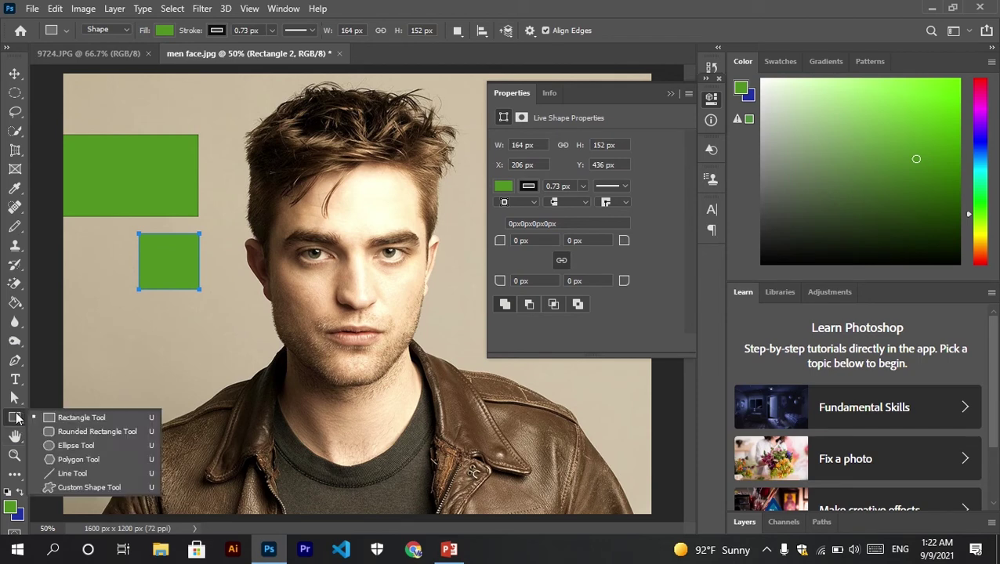
pyautogui.click(78, 424)
pyautogui.moveTo(136, 326); pyautogui.dragTo(259, 415)
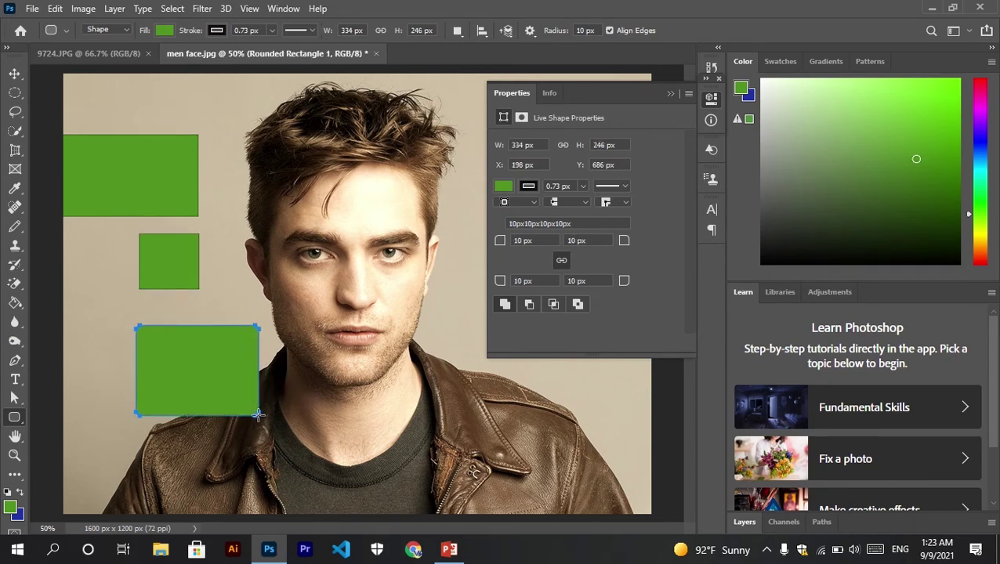
# Draw a green ellipse about 286 × 320 px over the forehead and the eye nearest the rectangles.
pyautogui.rightClick(15, 417)
pyautogui.click(18, 418)
pyautogui.rightClick(16, 417)
pyautogui.click(58, 445)
pyautogui.moveTo(267, 167); pyautogui.dragTo(371, 284)
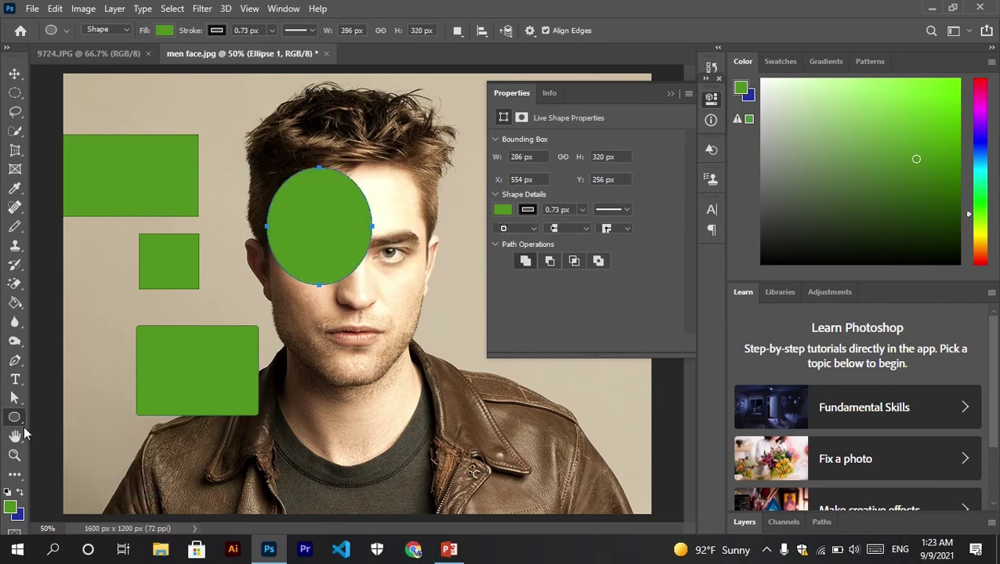
# Draw a green six-sided polygon about 294 × 269 px over the man's mouth and chin.
pyautogui.rightClick(16, 418)
pyautogui.click(63, 459)
pyautogui.moveTo(335, 350); pyautogui.dragTo(367, 398)
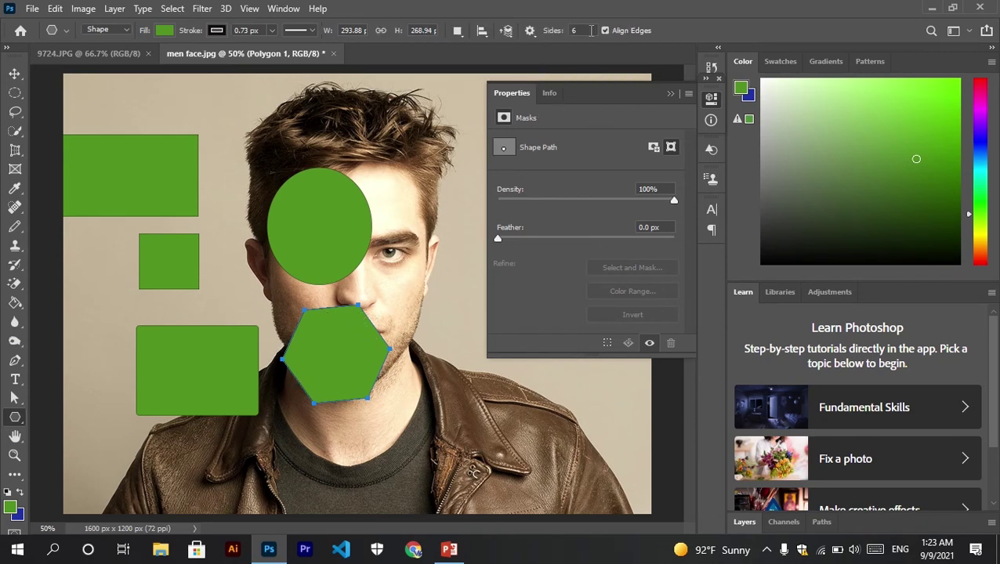
# Draw a three-sided polygon about 225 × 254 px over the hair and a ten-sided one about 300 × 293 px over the uncovered eye.
pyautogui.moveTo(558, 30); pyautogui.dragTo(551, 30)
pyautogui.write('3')
pyautogui.moveTo(395, 123); pyautogui.dragTo(420, 170)
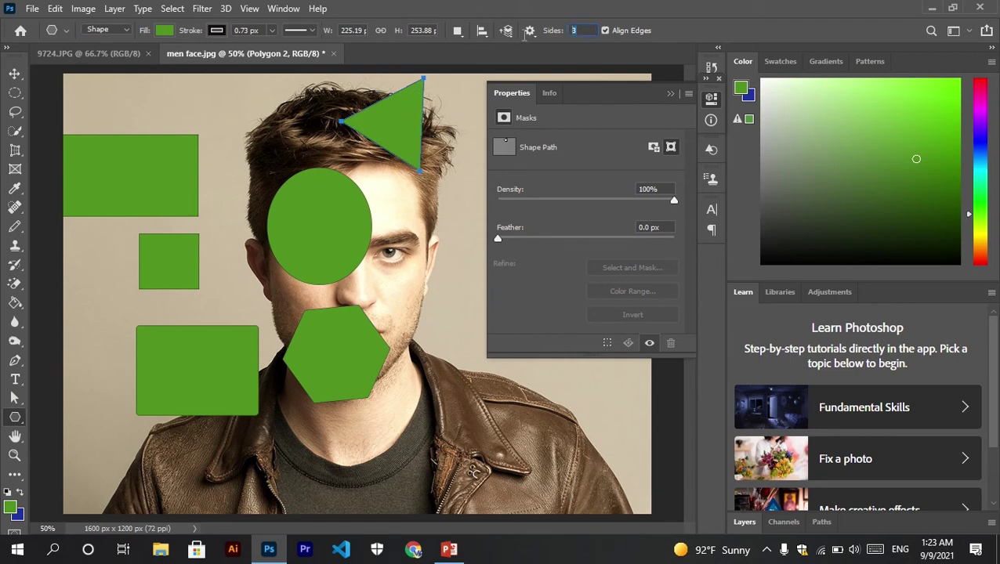
pyautogui.write('10')
pyautogui.moveTo(394, 230); pyautogui.dragTo(438, 266)
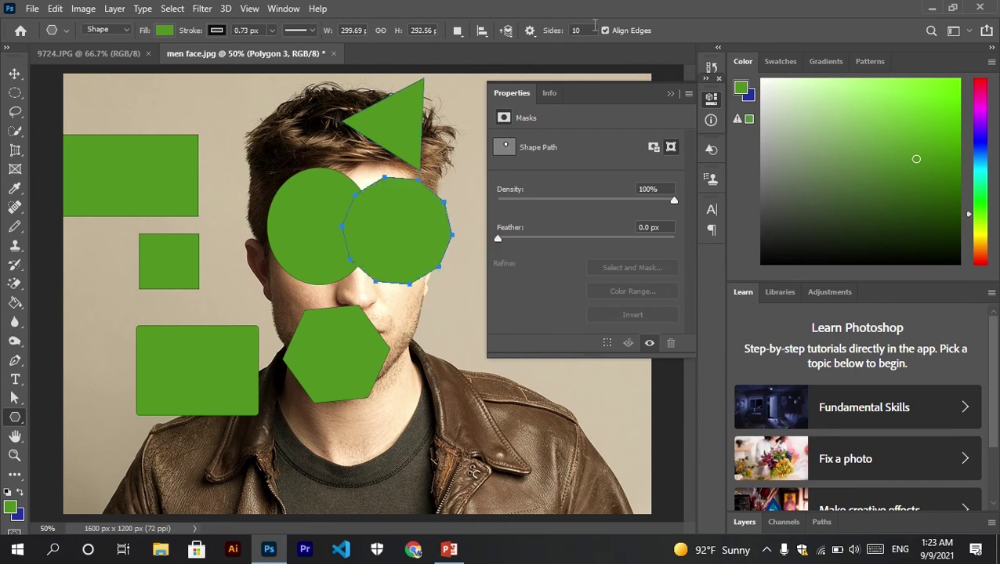
# Draw a nine-sided polygon about 270 × 272 px over the jacket collar and a six-sided polygon beside the triangle.
pyautogui.click(561, 31)
pyautogui.moveTo(443, 399); pyautogui.dragTo(489, 433)
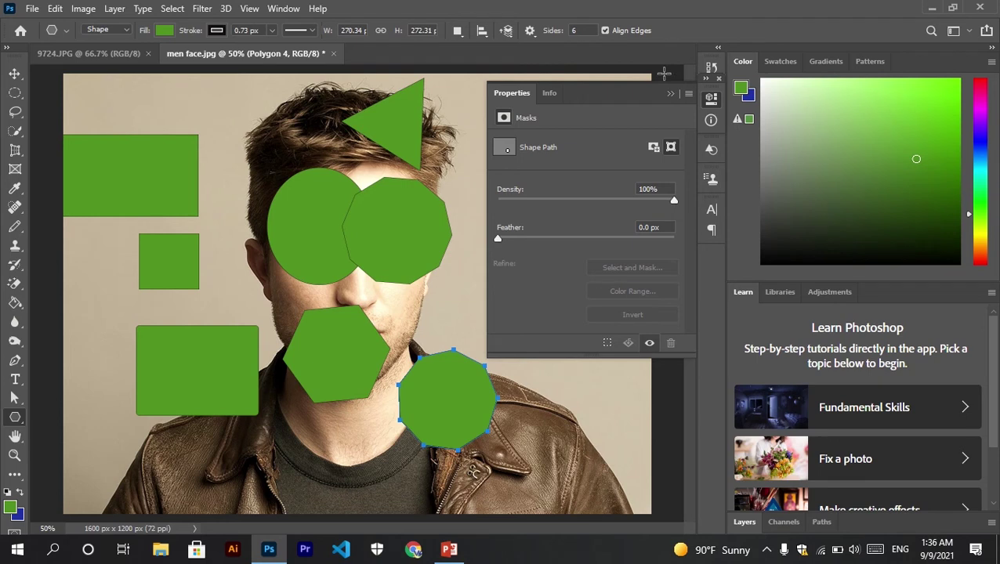
pyautogui.click(670, 93)
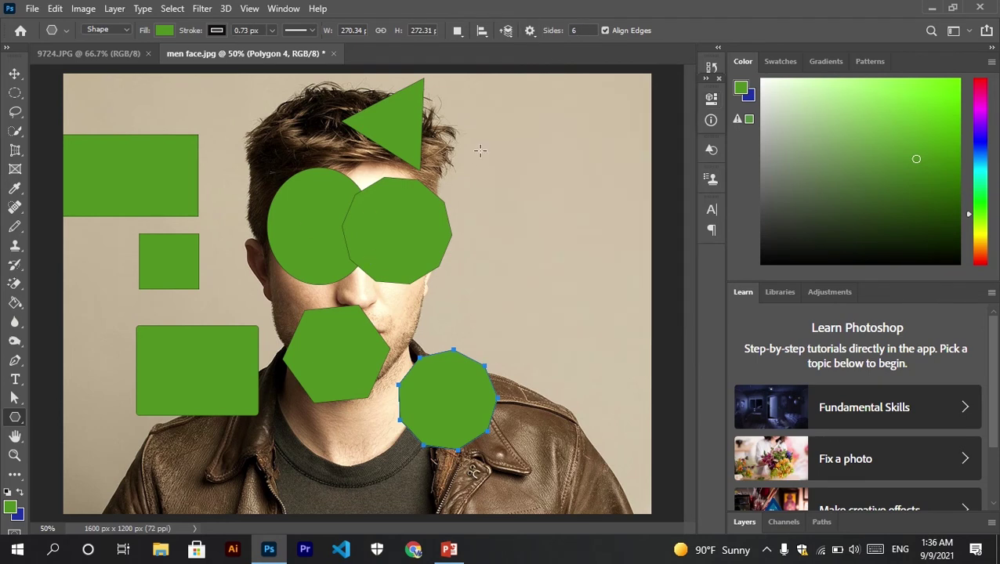
pyautogui.moveTo(480, 150); pyautogui.dragTo(545, 188)
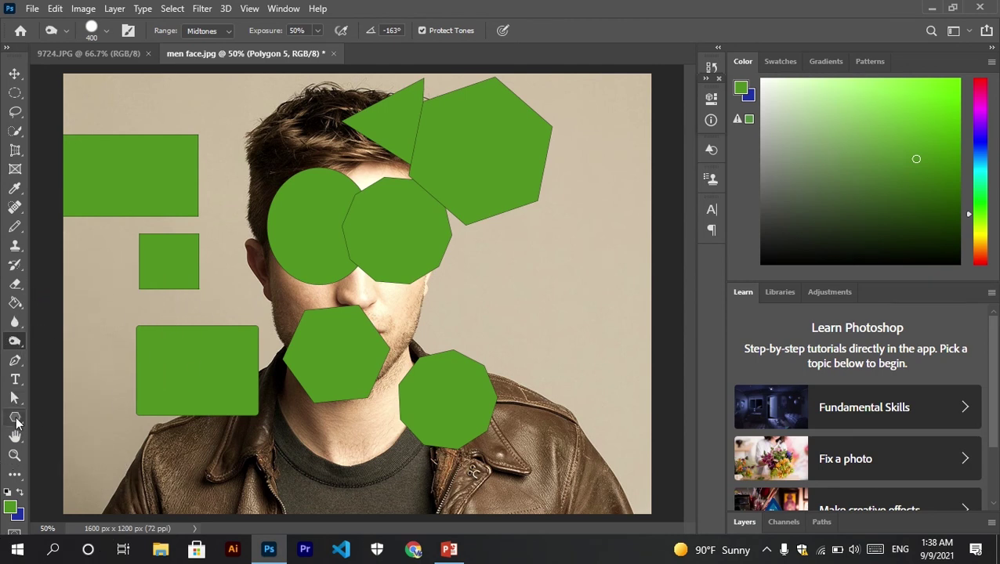
# Draw a green Buffalo Thorn Tree custom shape about 292 × 342 px across the upper edge of the large hexagon beside the triangle.
pyautogui.click(16, 421)
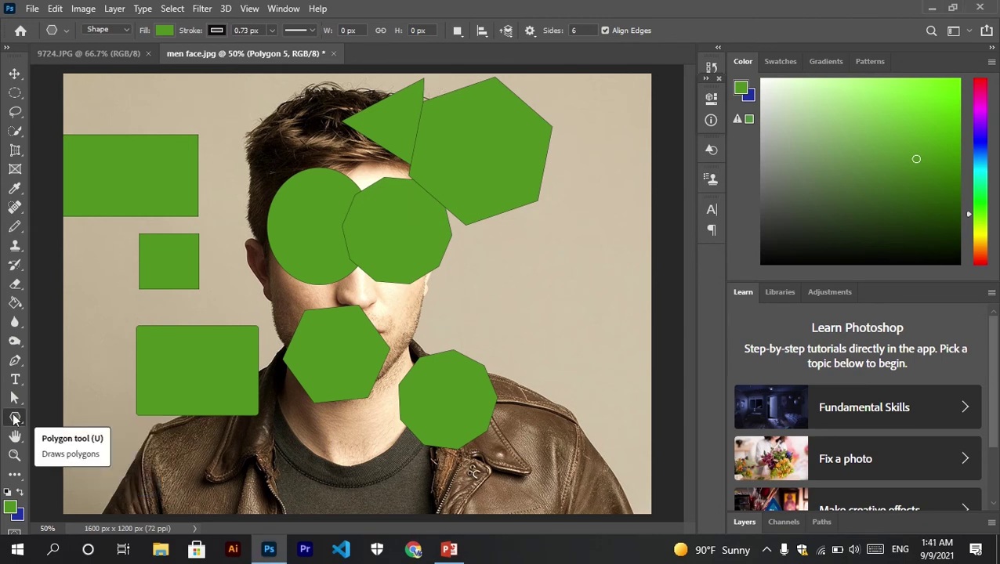
pyautogui.rightClick(14, 417)
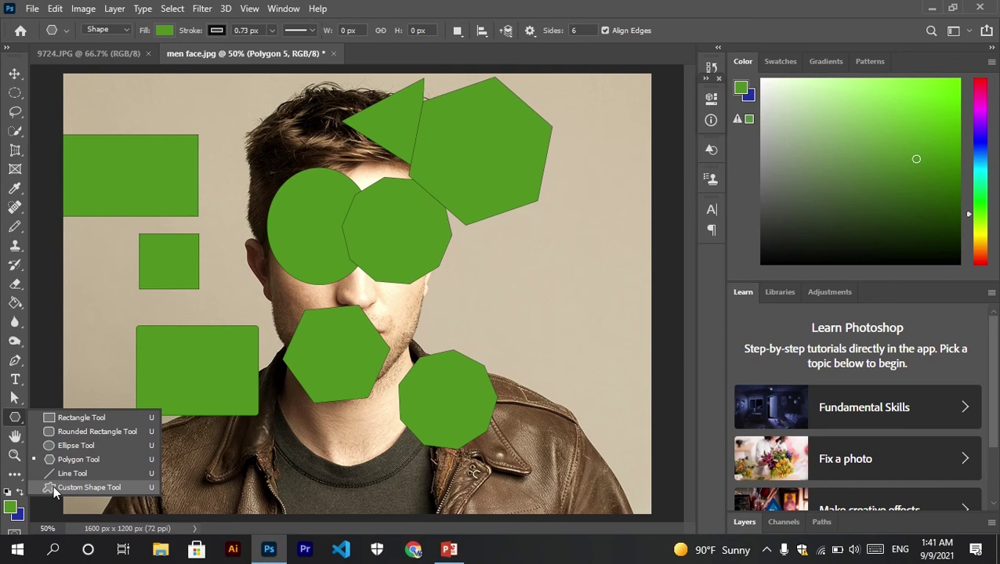
pyautogui.press('Escape')
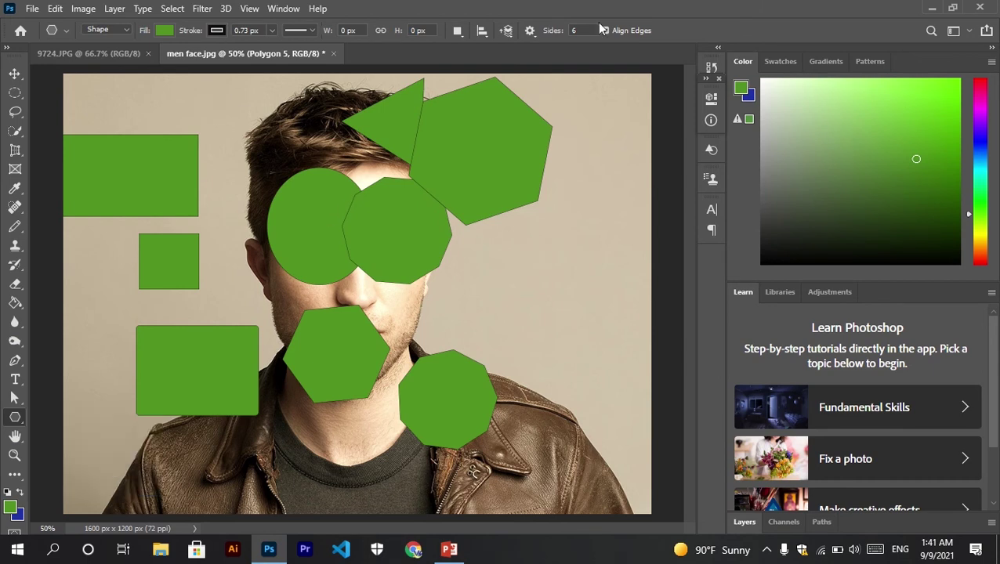
pyautogui.hotkey('shift', 'u')
pyautogui.hotkey('shift', 'u')
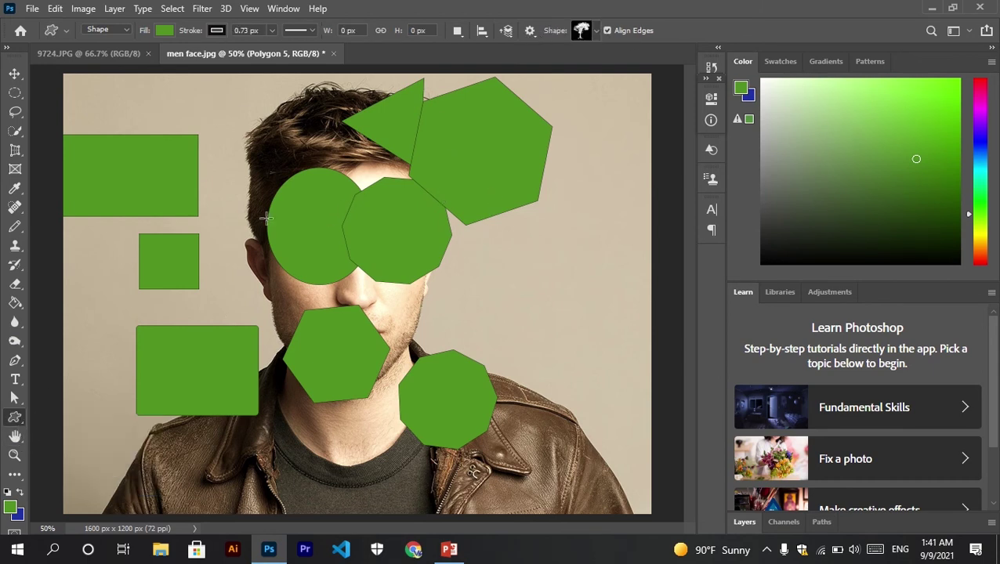
pyautogui.click(594, 33)
pyautogui.click(505, 62)
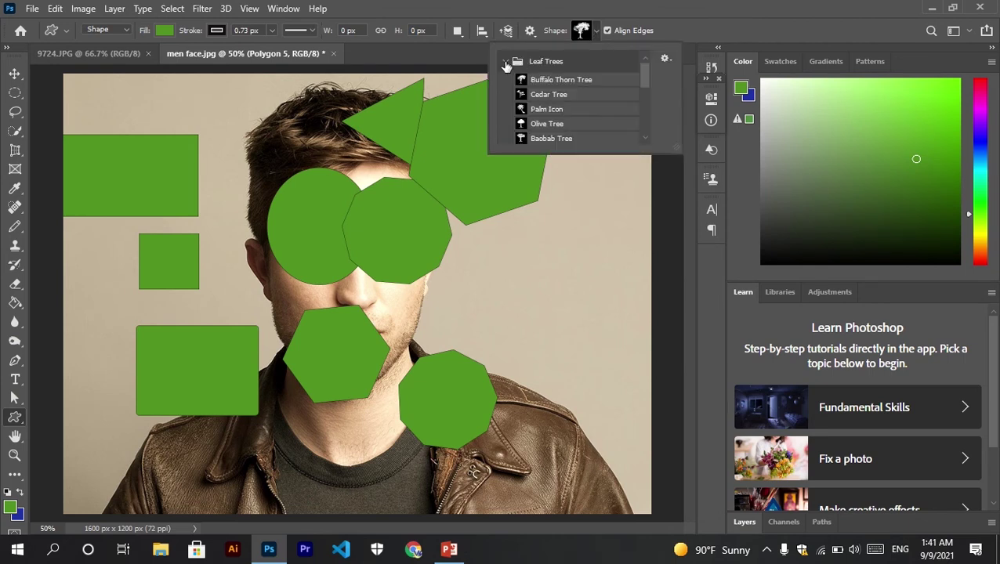
pyautogui.moveTo(645, 77); pyautogui.dragTo(644, 85)
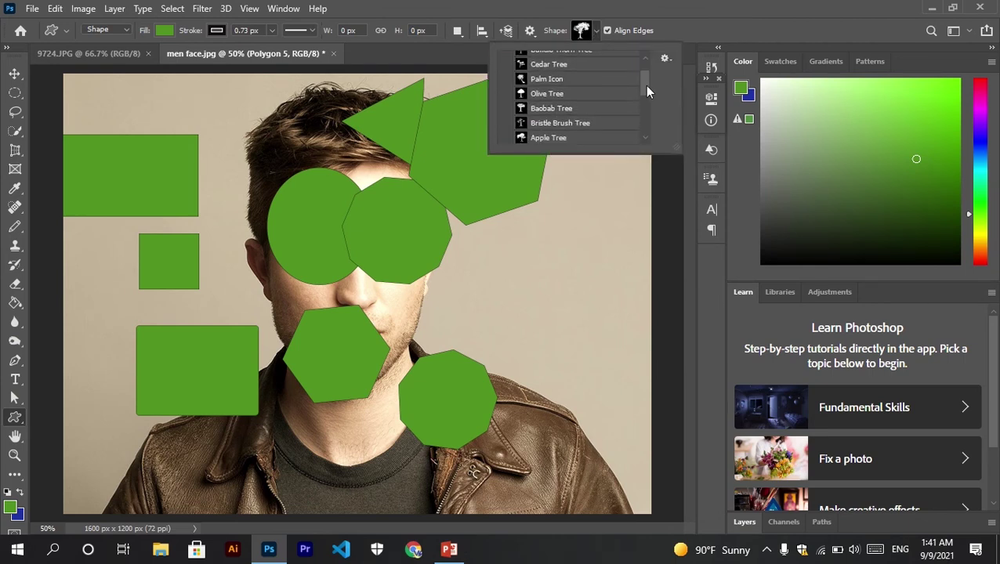
pyautogui.click(494, 154)
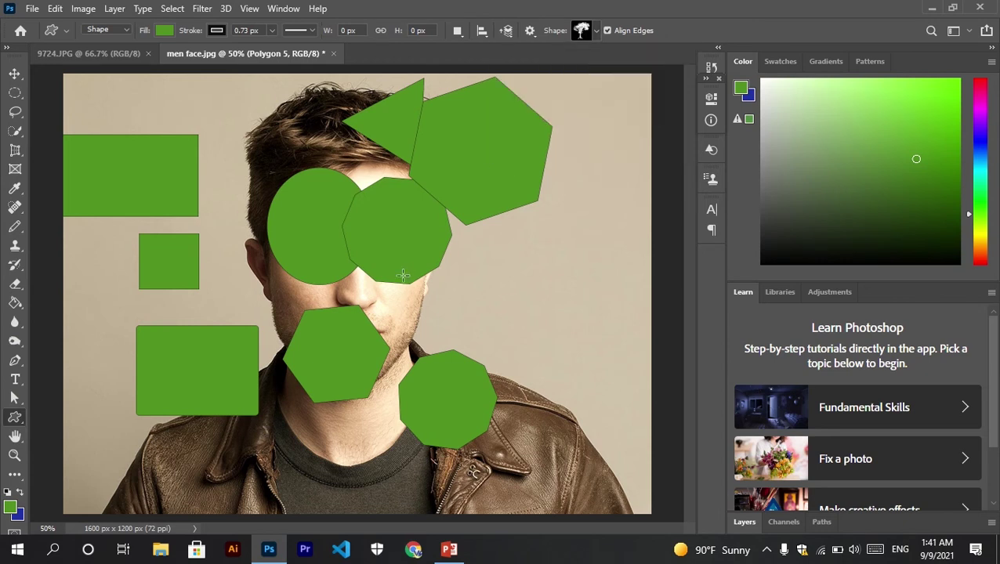
pyautogui.moveTo(495, 156); pyautogui.dragTo(595, 30)
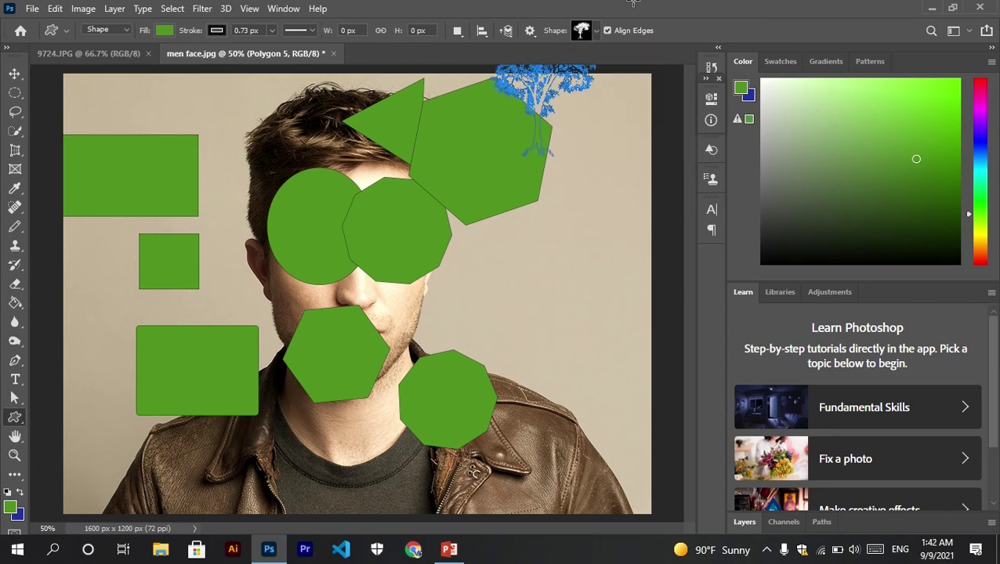
pyautogui.moveTo(633, 2); pyautogui.dragTo(597, 30)
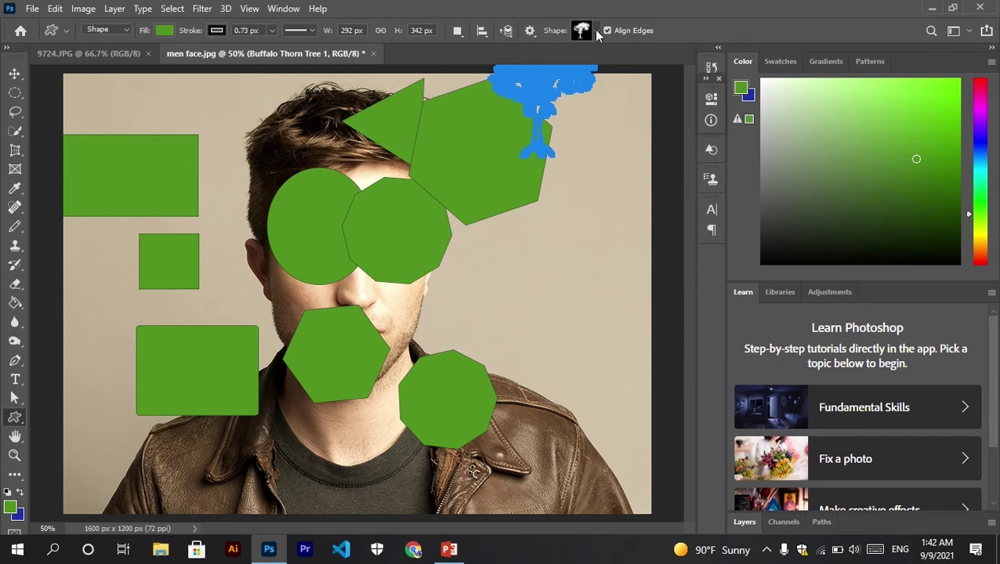
# Enlarge the custom shape picker and draw a narrow Buffalo Thorn Tree about 120 × 414 px beside the man's hair and ear.
pyautogui.click(596, 33)
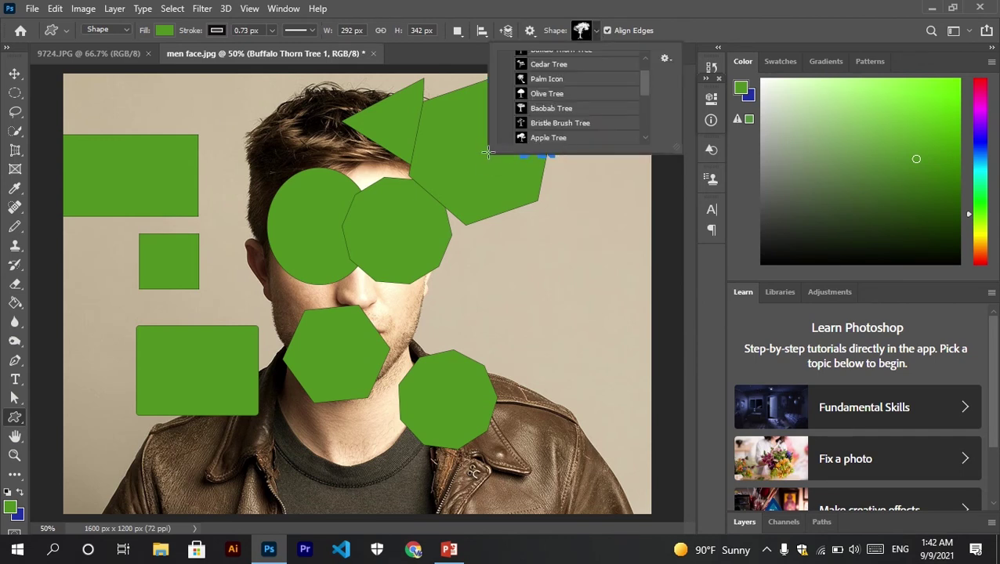
pyautogui.moveTo(671, 155); pyautogui.dragTo(799, 404)
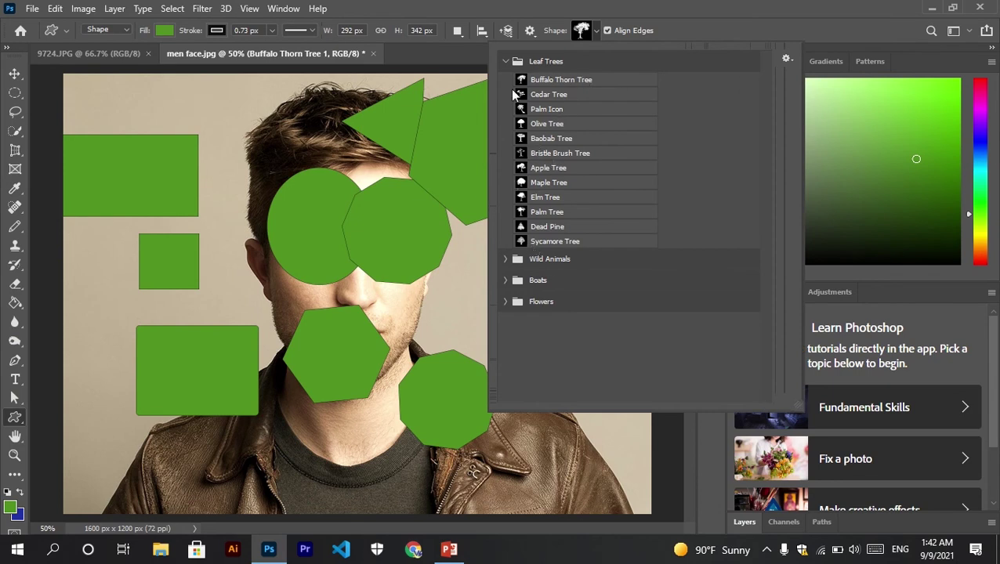
pyautogui.click(254, 182)
pyautogui.moveTo(223, 103); pyautogui.dragTo(267, 255)
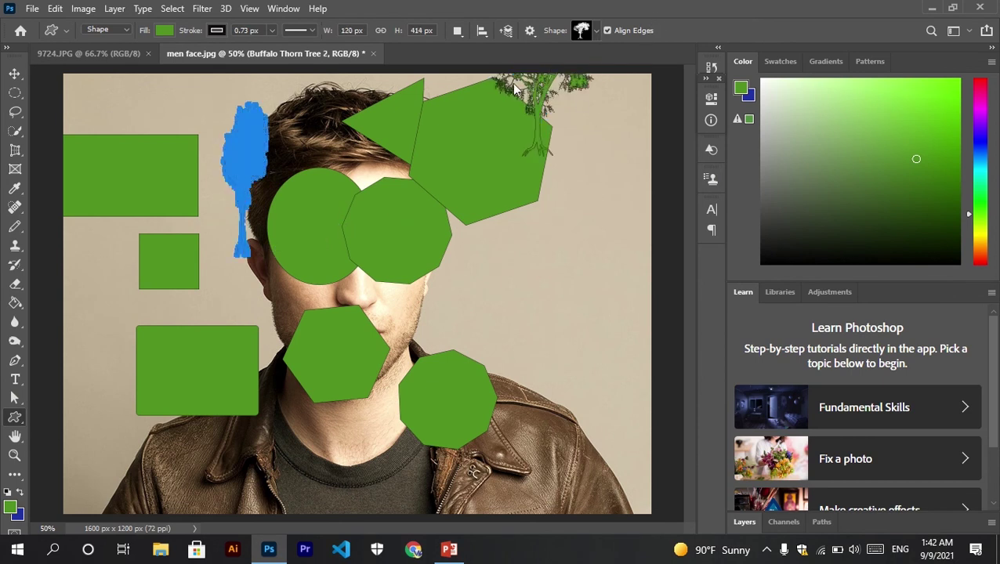
# Draw a Wild Animals Camel shape about 298 × 182 px over the lower jacket and another about 298 × 262 px on the empty background.
pyautogui.click(597, 31)
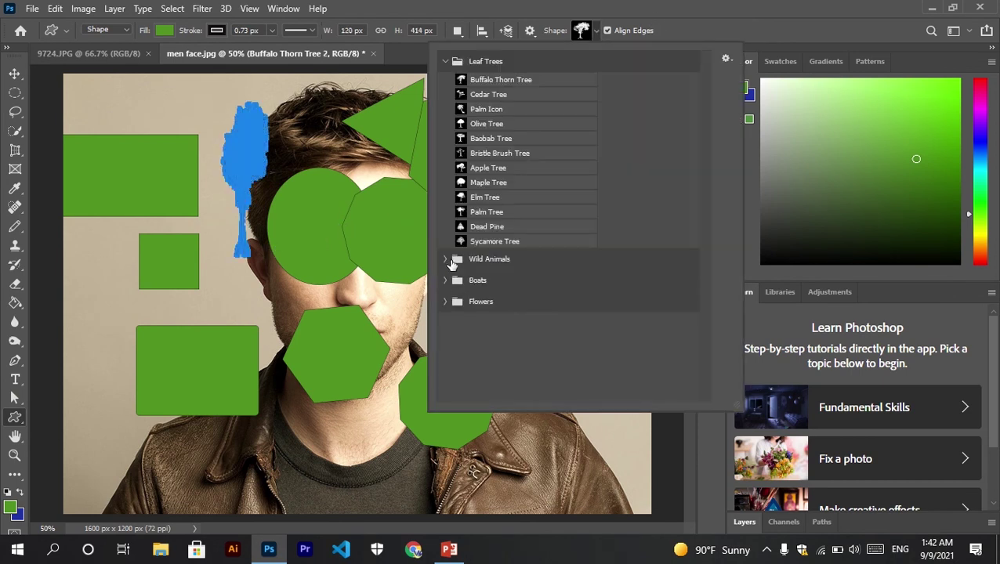
pyautogui.click(445, 259)
pyautogui.scroll(-2, 708, 274)
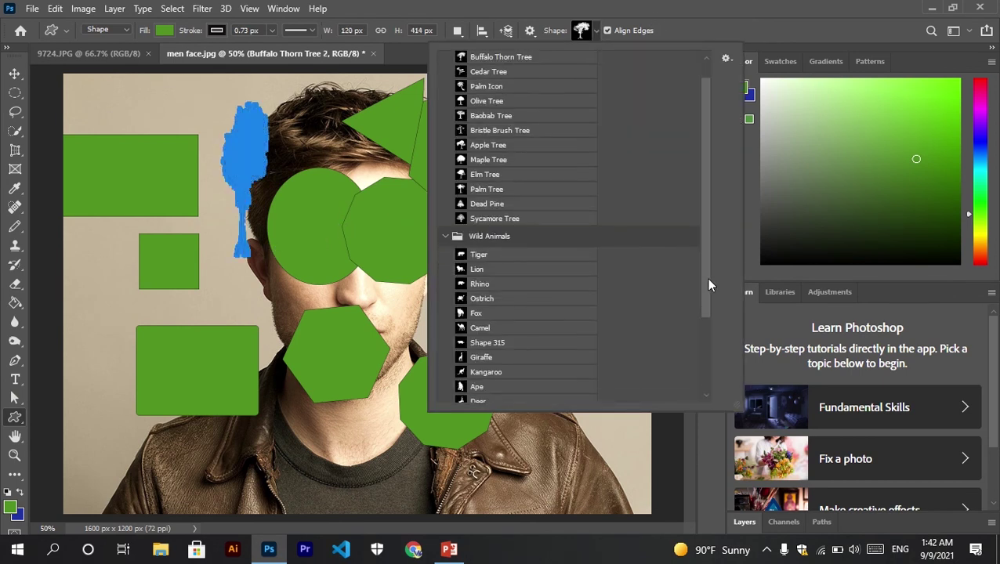
pyautogui.click(500, 318)
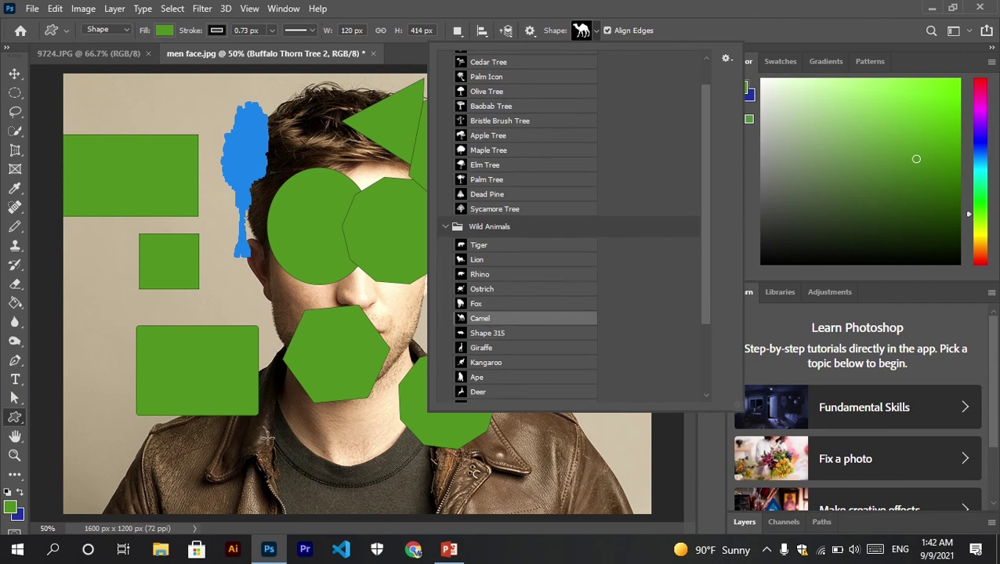
pyautogui.click(205, 464)
pyautogui.moveTo(207, 458); pyautogui.dragTo(319, 523)
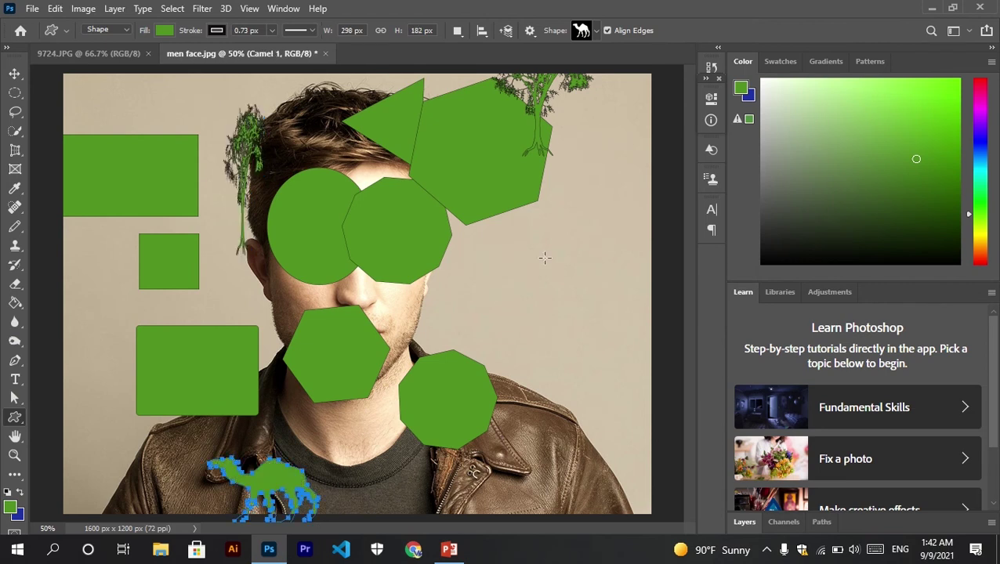
pyautogui.moveTo(505, 250); pyautogui.dragTo(609, 345)
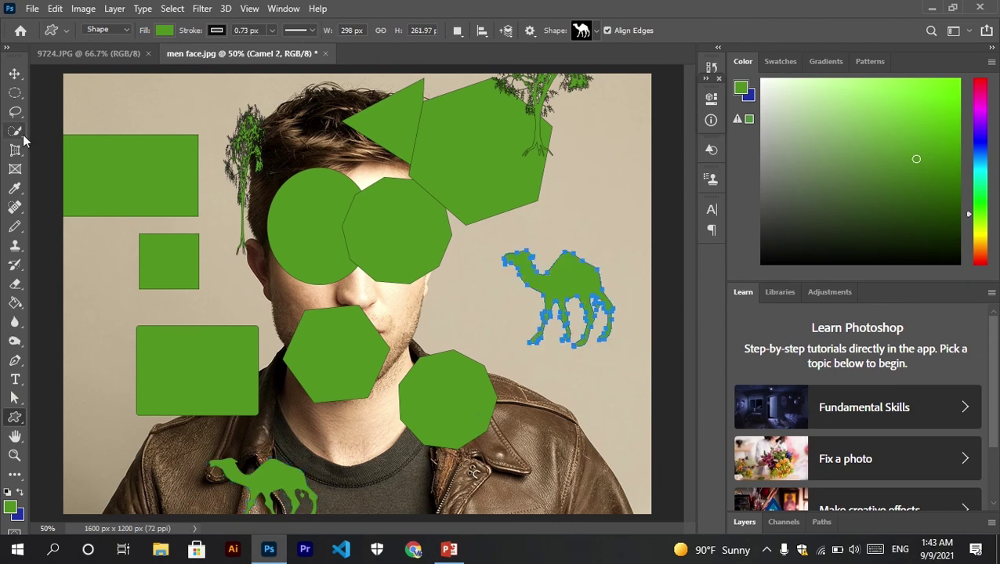
# Examine the custom shapes available in the Flowers and Boats groups.
pyautogui.click(17, 78)
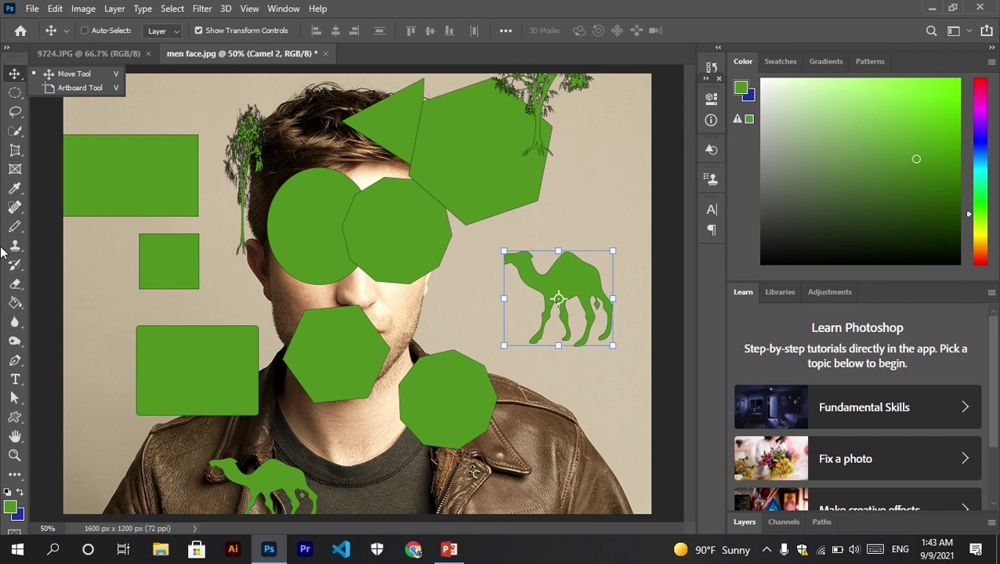
pyautogui.click(17, 418)
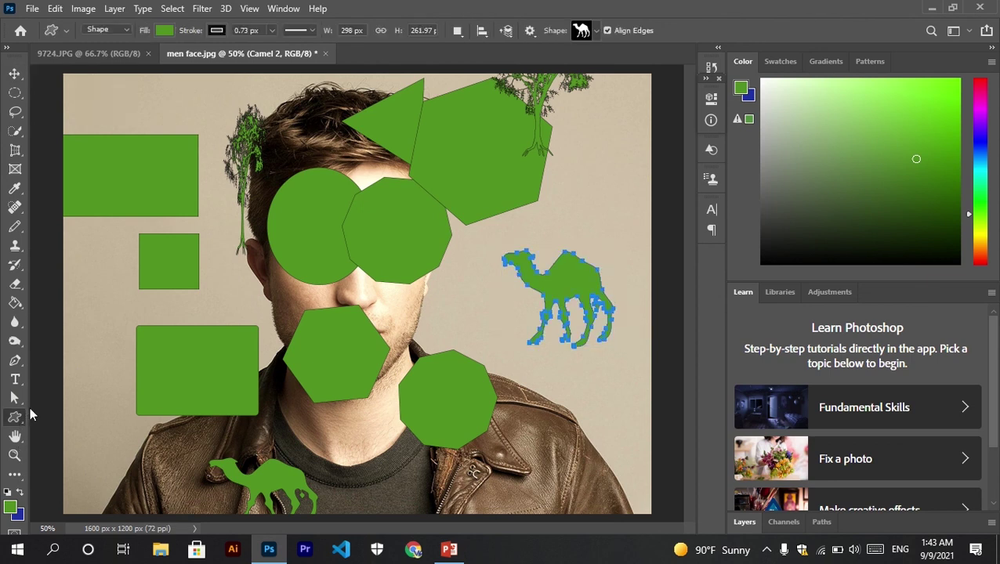
pyautogui.click(596, 31)
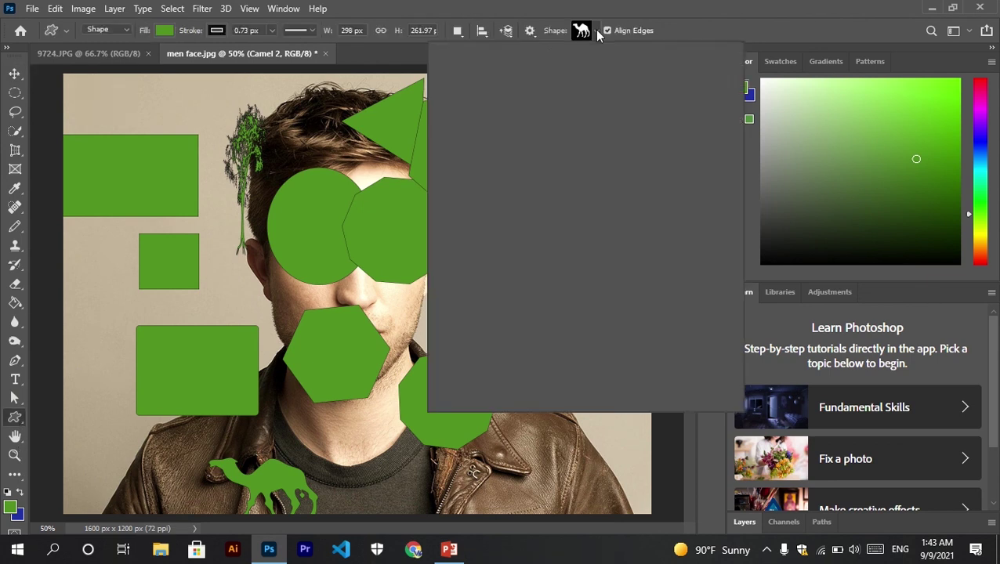
pyautogui.moveTo(708, 226); pyautogui.dragTo(706, 306)
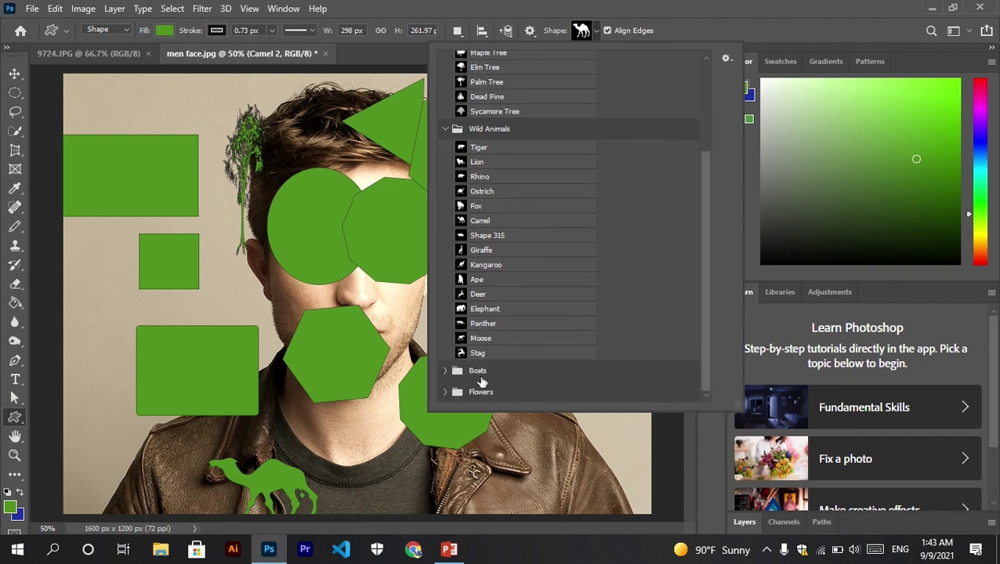
pyautogui.click(444, 392)
pyautogui.scroll(-5, 699, 305)
pyautogui.scroll(2, 701, 337)
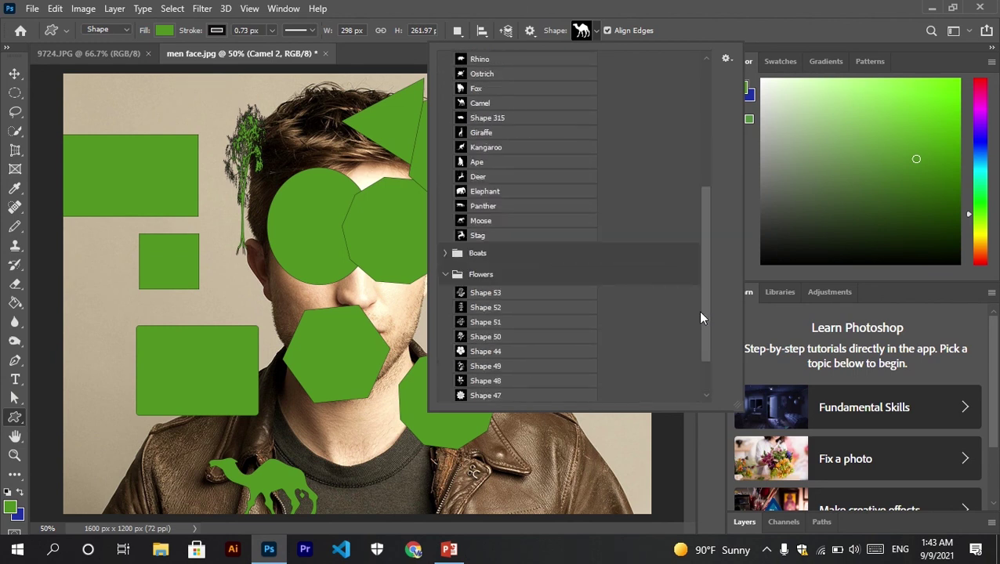
pyautogui.click(445, 253)
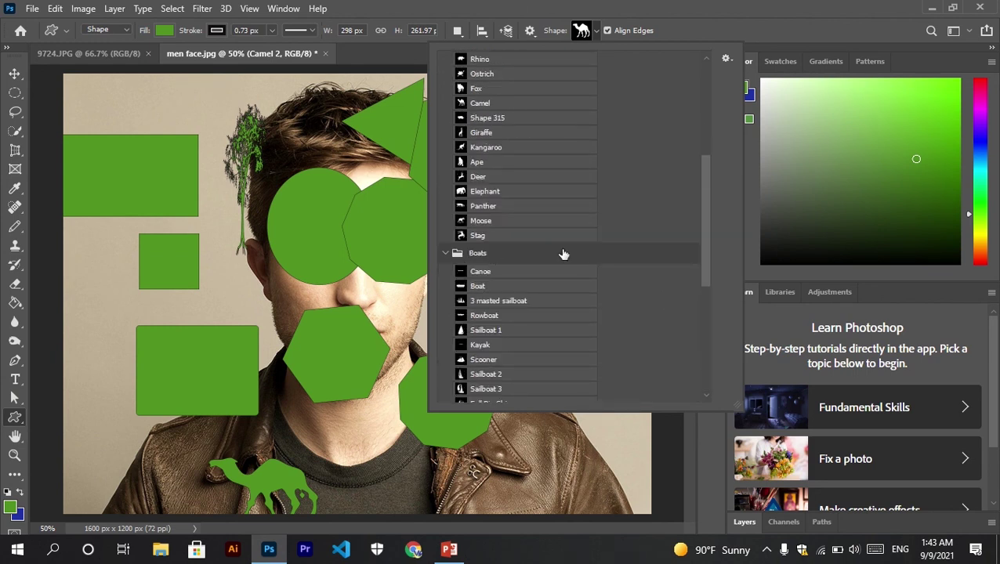